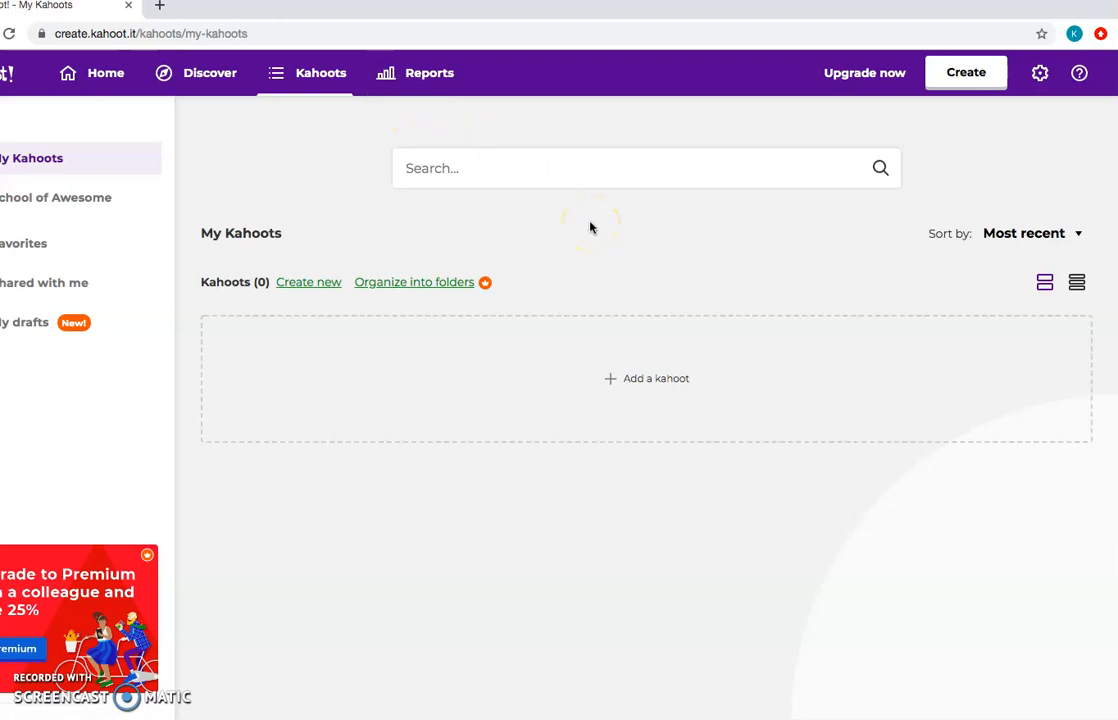
Step: Create a new blank kahoot and enter "Harriet Tubman was a conductor on what railroad?" as the first question
{"action": "left_click", "coordinate": [945, 80]}
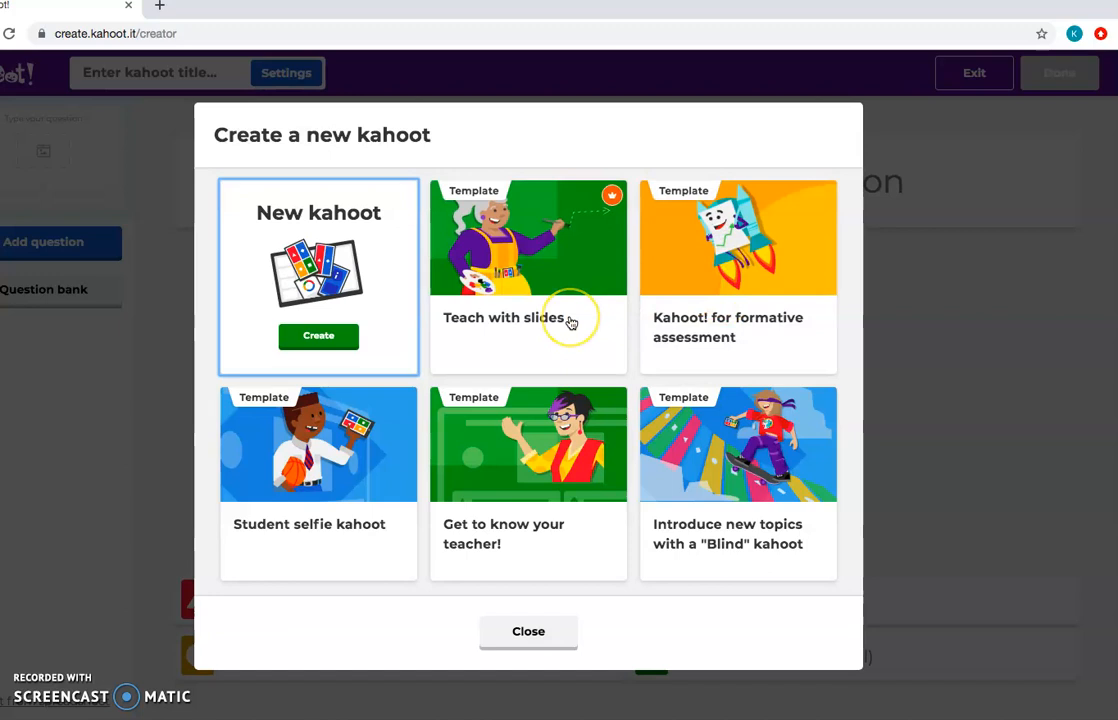
{"action": "left_click", "coordinate": [295, 344]}
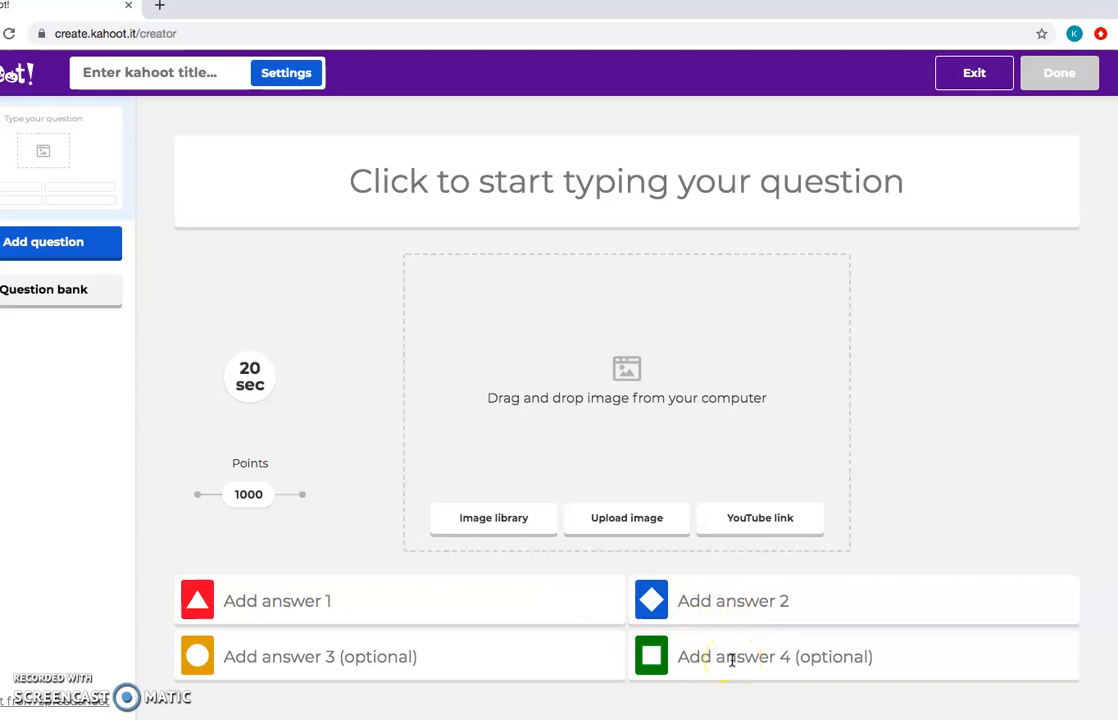
{"action": "left_click", "coordinate": [601, 210]}
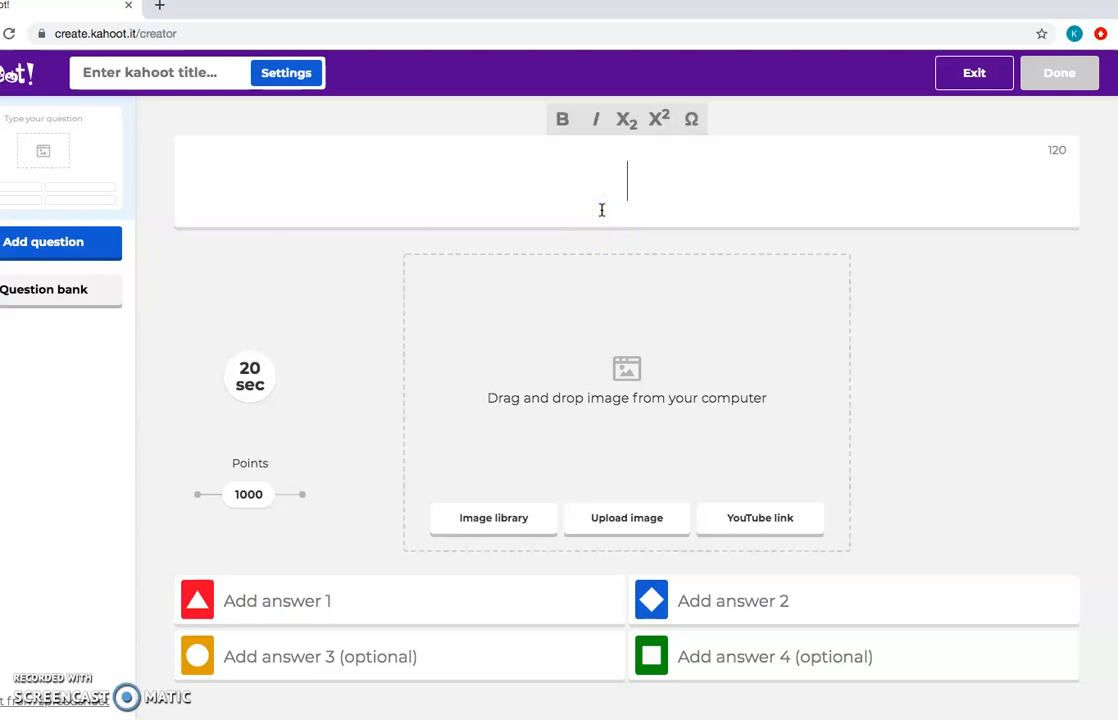
{"action": "type", "text": "Harriet Tub"}
{"action": "type", "text": "man was "}
{"action": "type", "text": "a conductor o"}
{"action": "type", "text": "v"}
{"action": "key", "text": "BackSpace"}
{"action": "type", "text": "n what railroad?"}
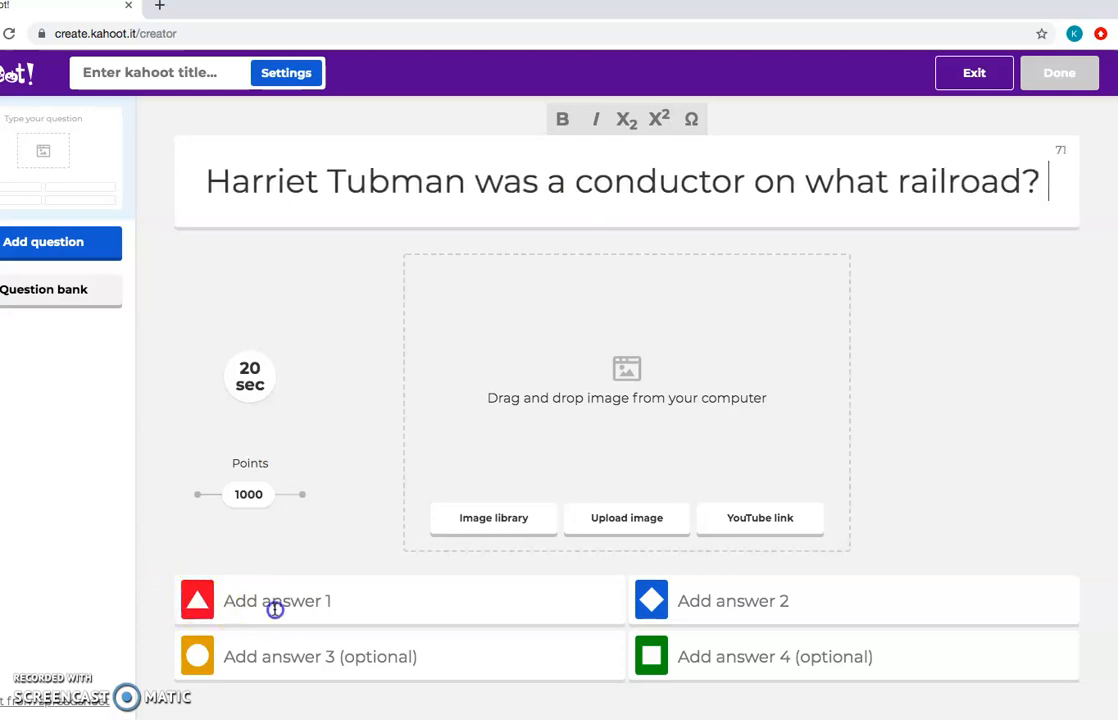
Step: Enter "The Underground Railroad" as answer 1 and "The Aboveground Railroad" as answer 2
{"action": "left_click", "coordinate": [275, 610]}
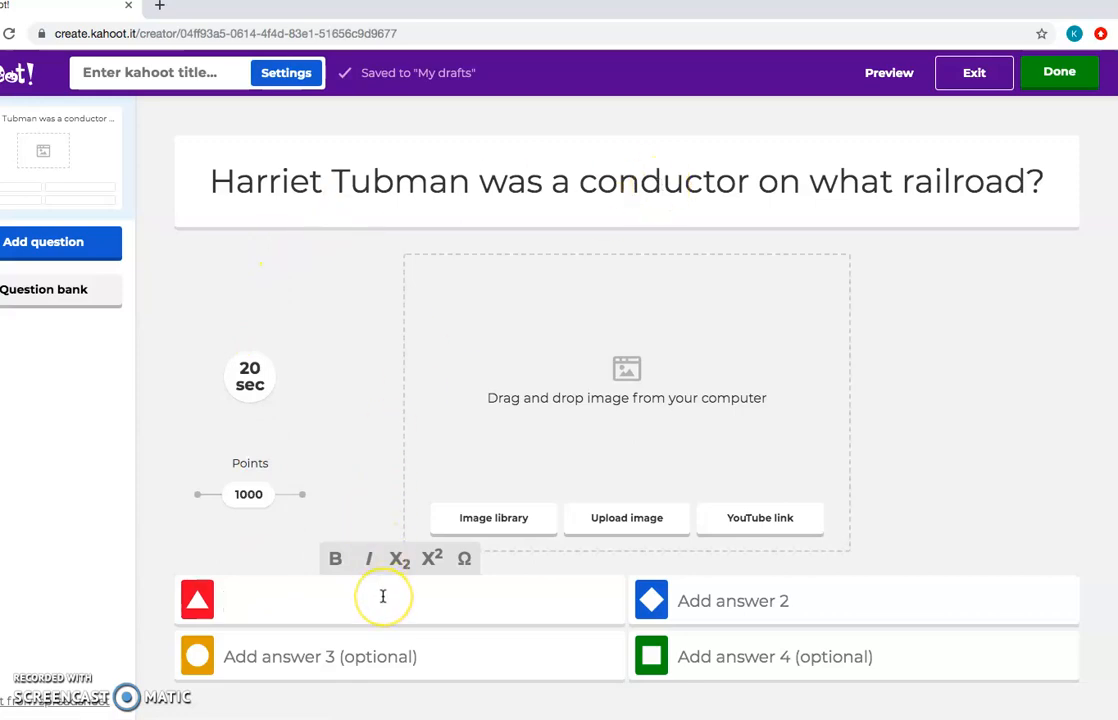
{"action": "type", "text": "The Under"}
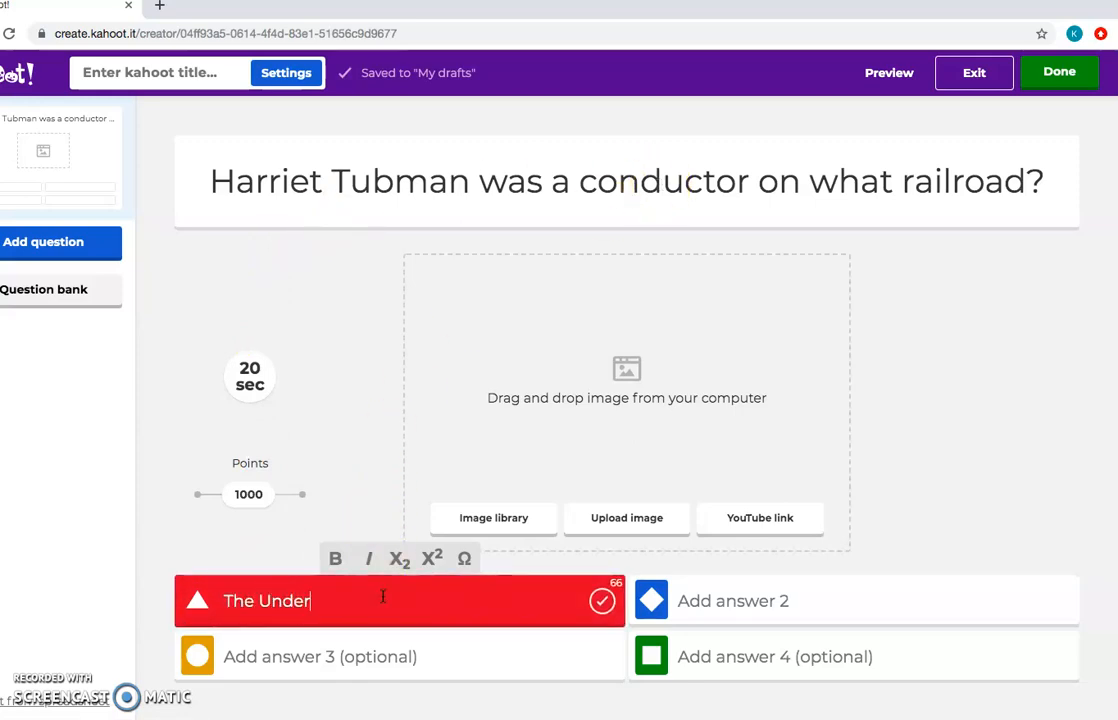
{"action": "type", "text": "ground Railroad"}
{"action": "left_click", "coordinate": [688, 605]}
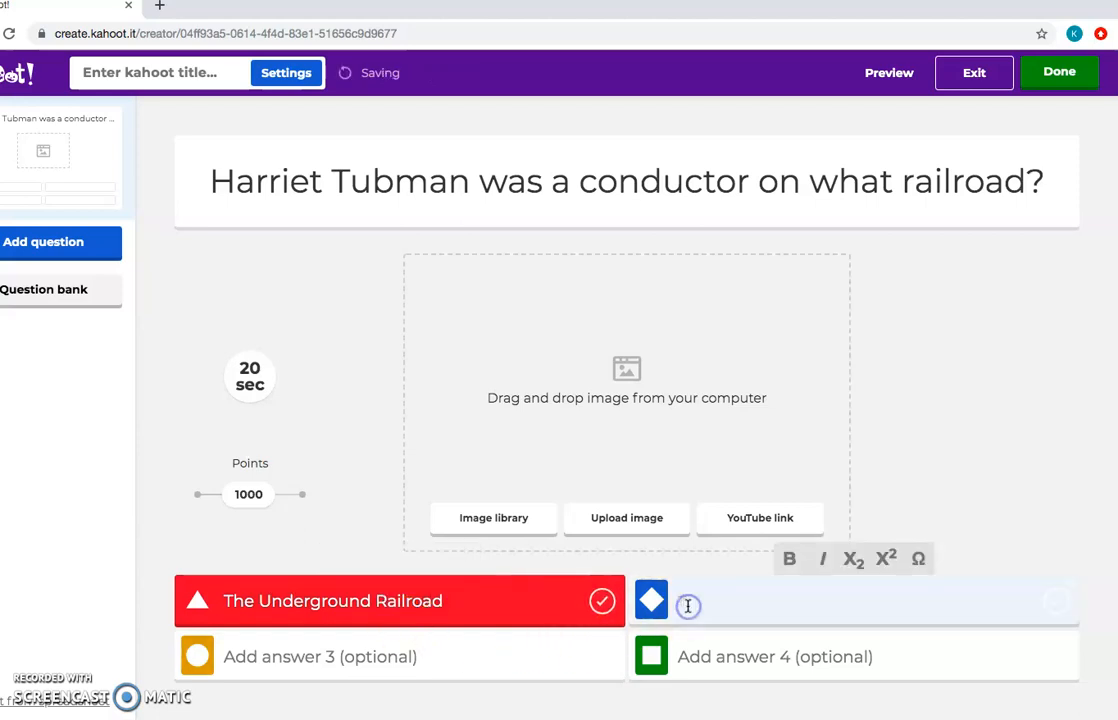
{"action": "type", "text": "The ab"}
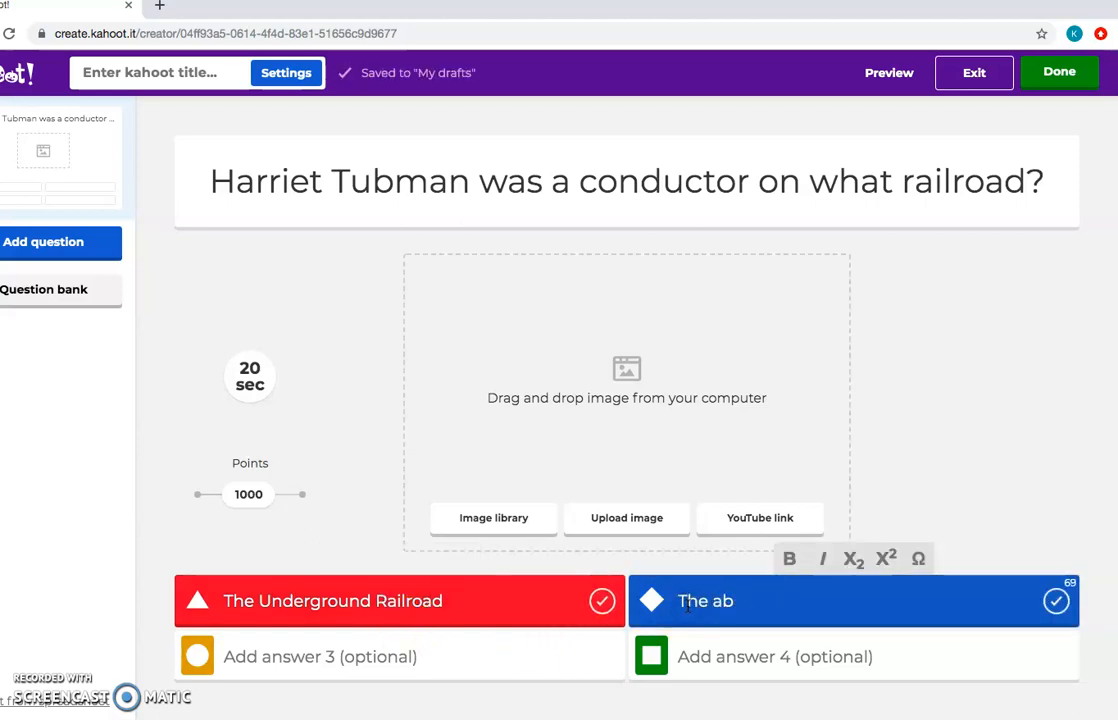
{"action": "type", "text": "olbove "}
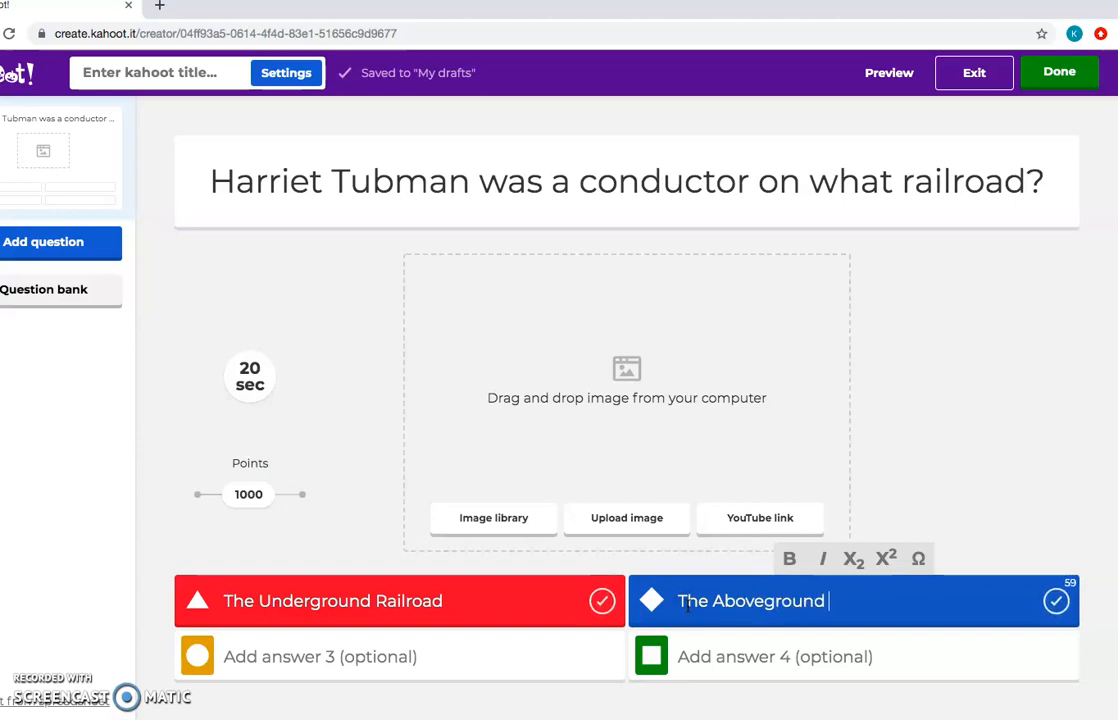
{"action": "type", "text": "ground Railroad"}
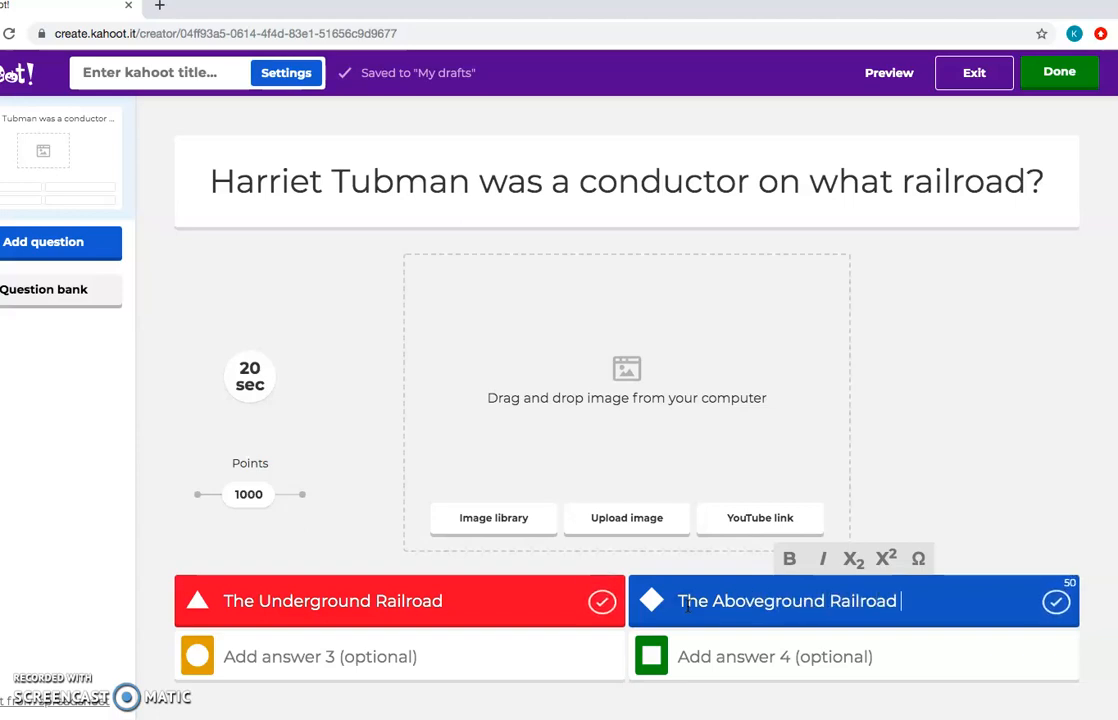
Step: Enter "The South Railroad" as answer 3 of the first question
{"action": "left_click", "coordinate": [529, 658]}
{"action": "type", "text": "The "}
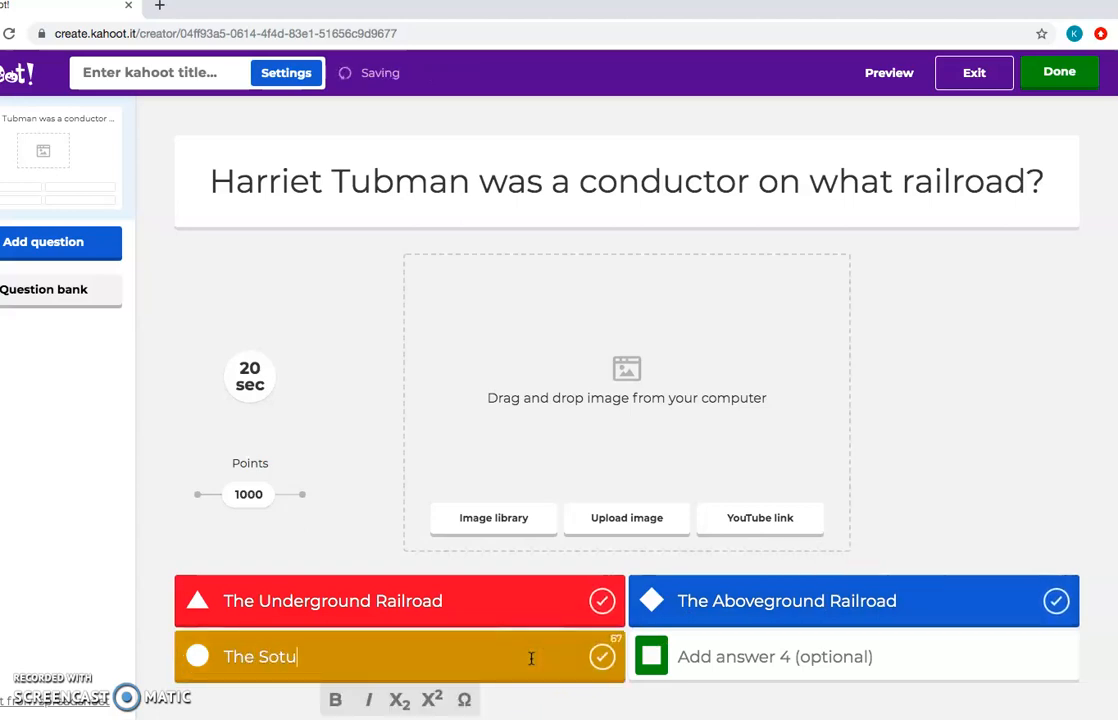
{"action": "type", "text": "Sotu"}
{"action": "key", "text": "BackSpace"}
{"action": "key", "text": "BackSpace"}
{"action": "type", "text": "uth Railroad"}
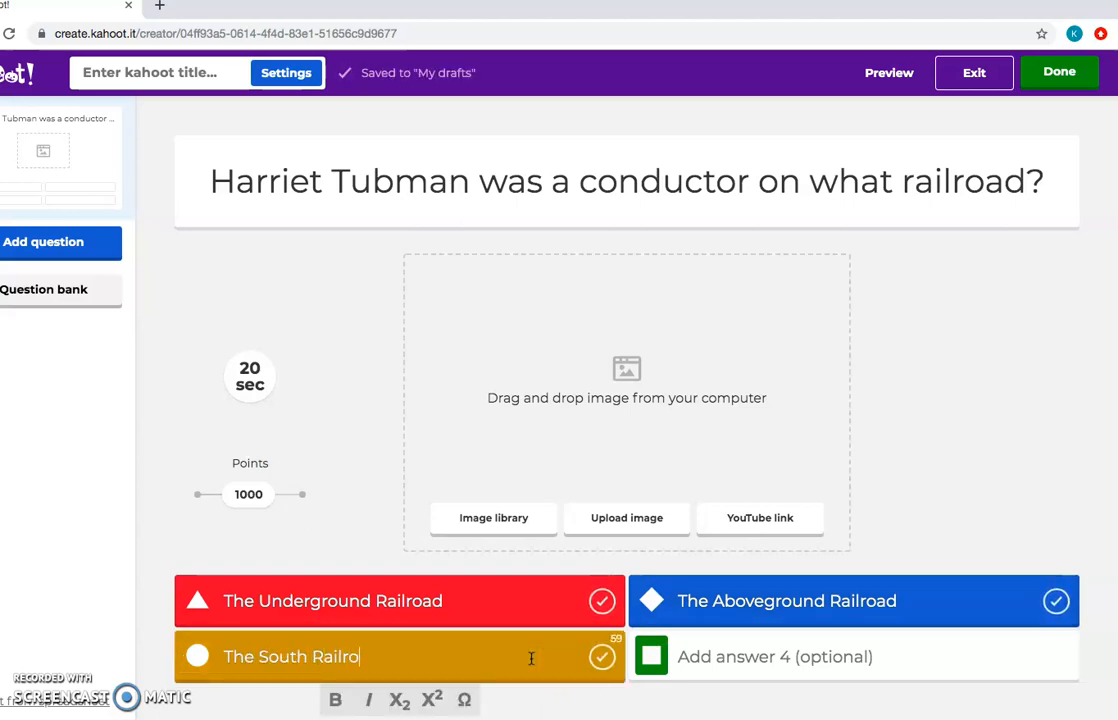
Step: Enter "The New York Railroad" as answer 4 and mark "The Underground Railroad" as the correct answer
{"action": "left_click", "coordinate": [818, 660]}
{"action": "type", "text": "The "}
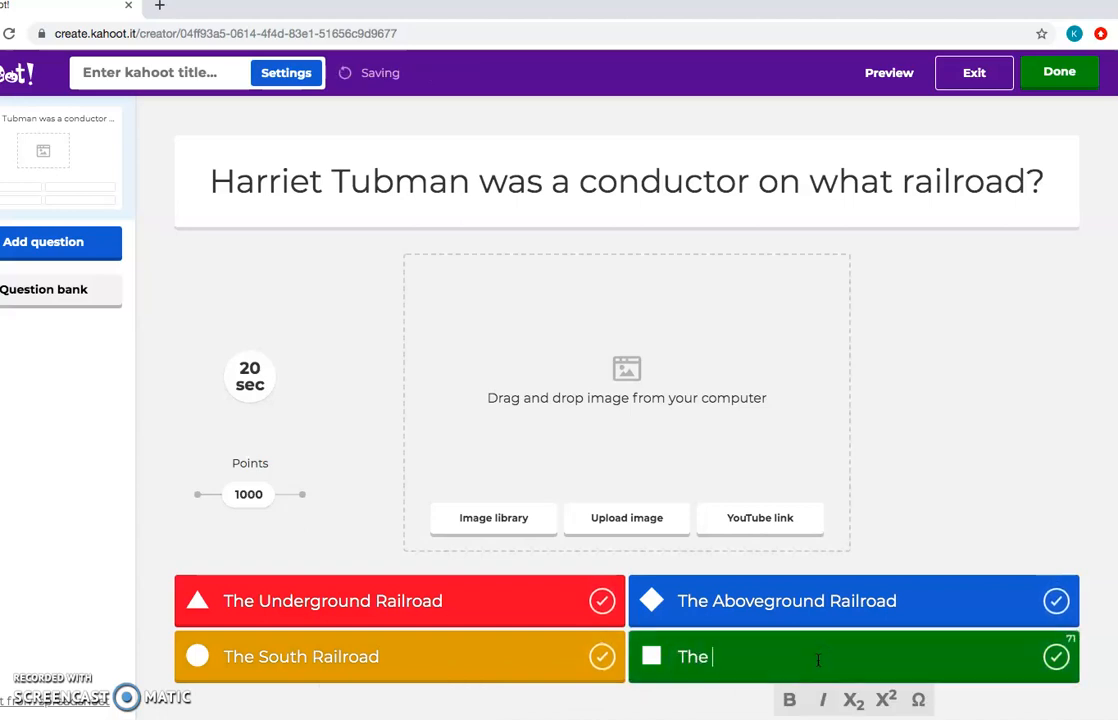
{"action": "type", "text": "New York Railroad"}
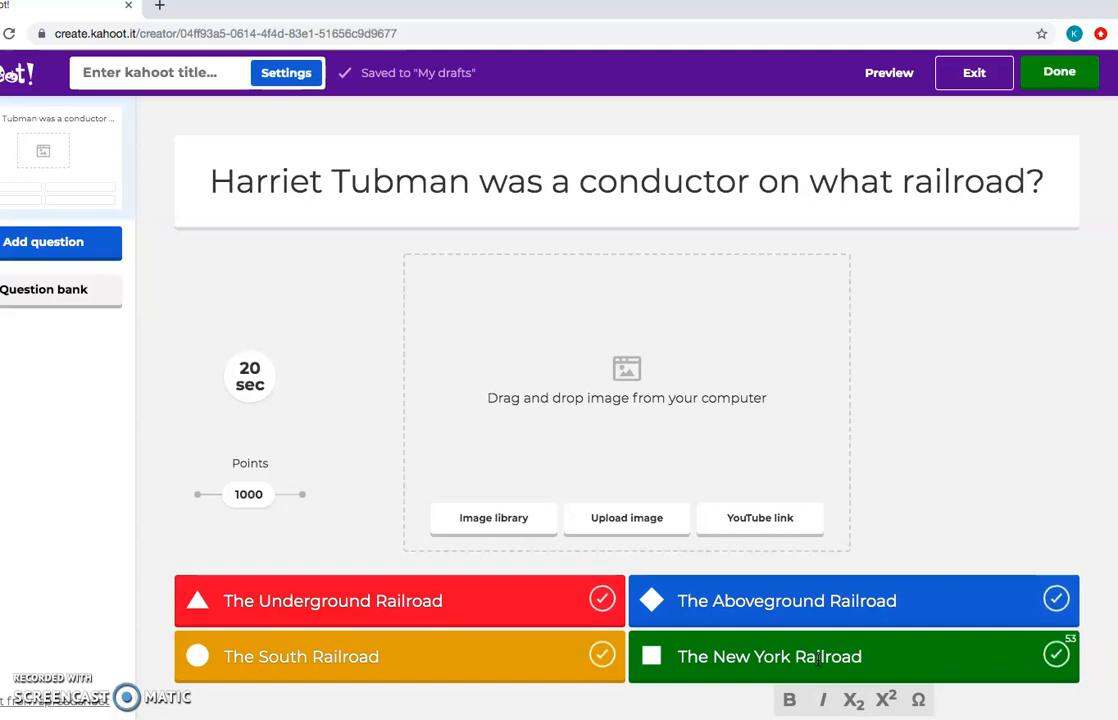
{"action": "left_click", "coordinate": [786, 647]}
{"action": "left_click", "coordinate": [602, 601]}
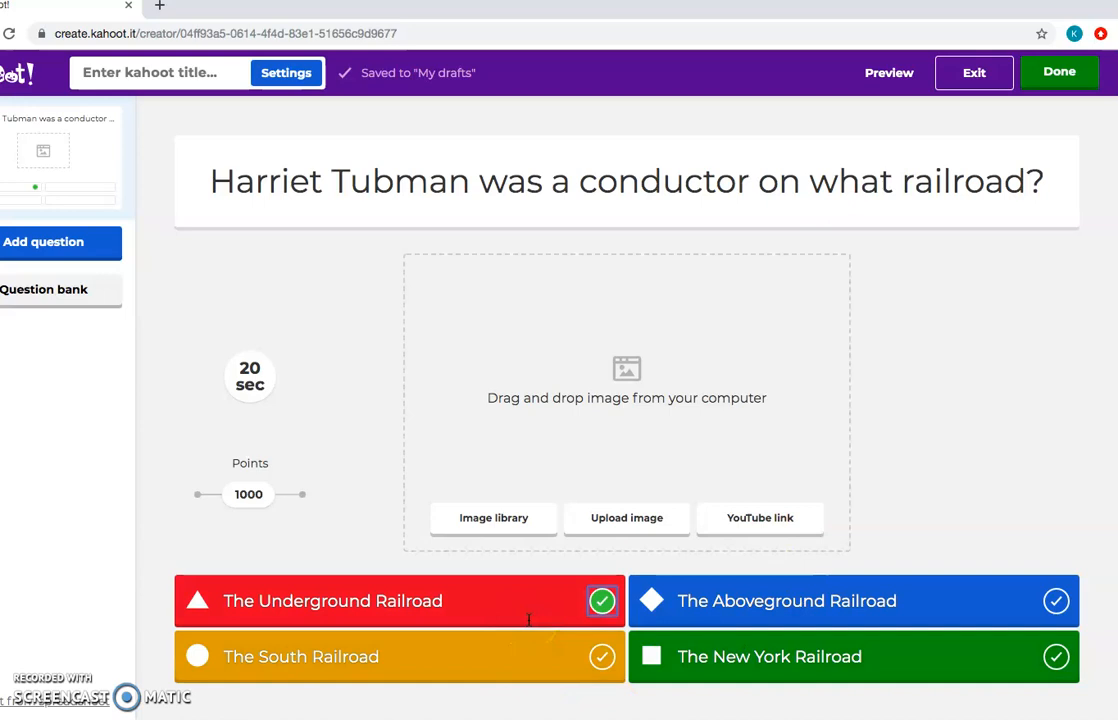
Step: Add a true or false question to the kahoot as the second question
{"action": "left_click", "coordinate": [100, 244]}
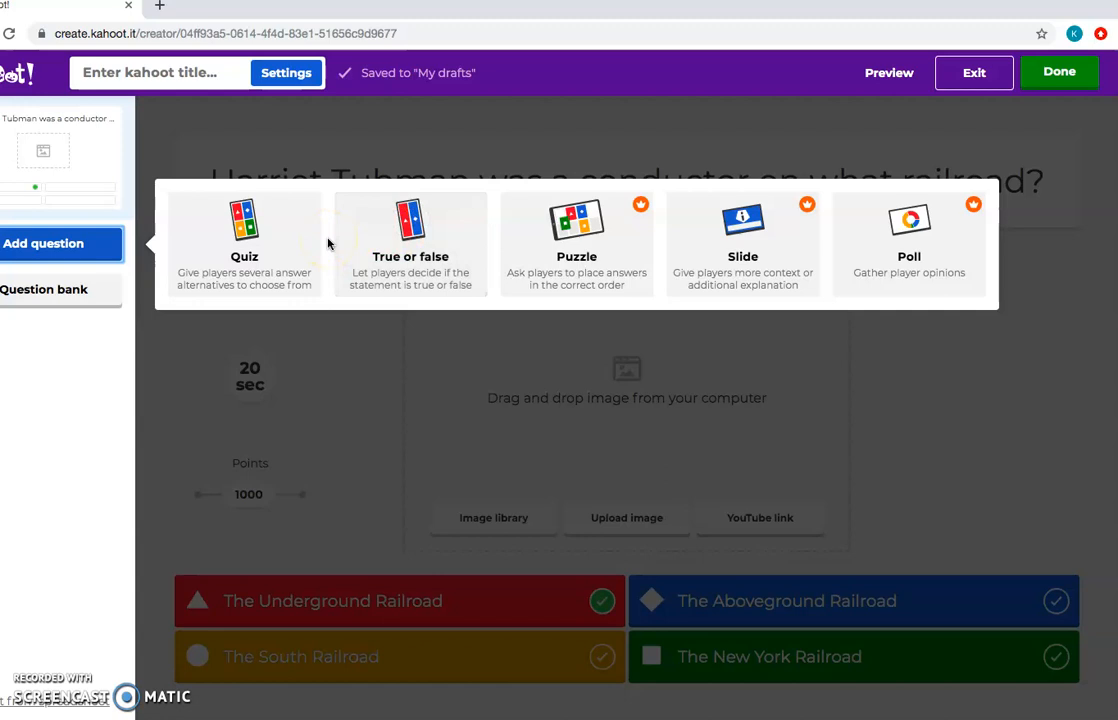
{"action": "left_click", "coordinate": [393, 222]}
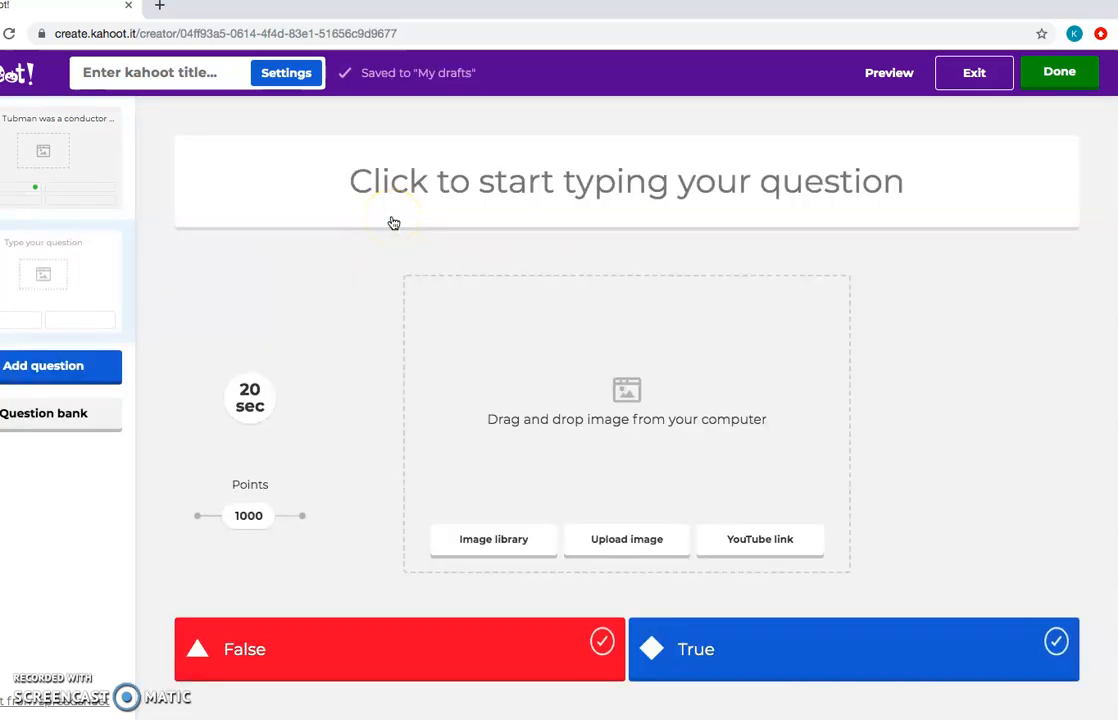
{"action": "left_click", "coordinate": [378, 174]}
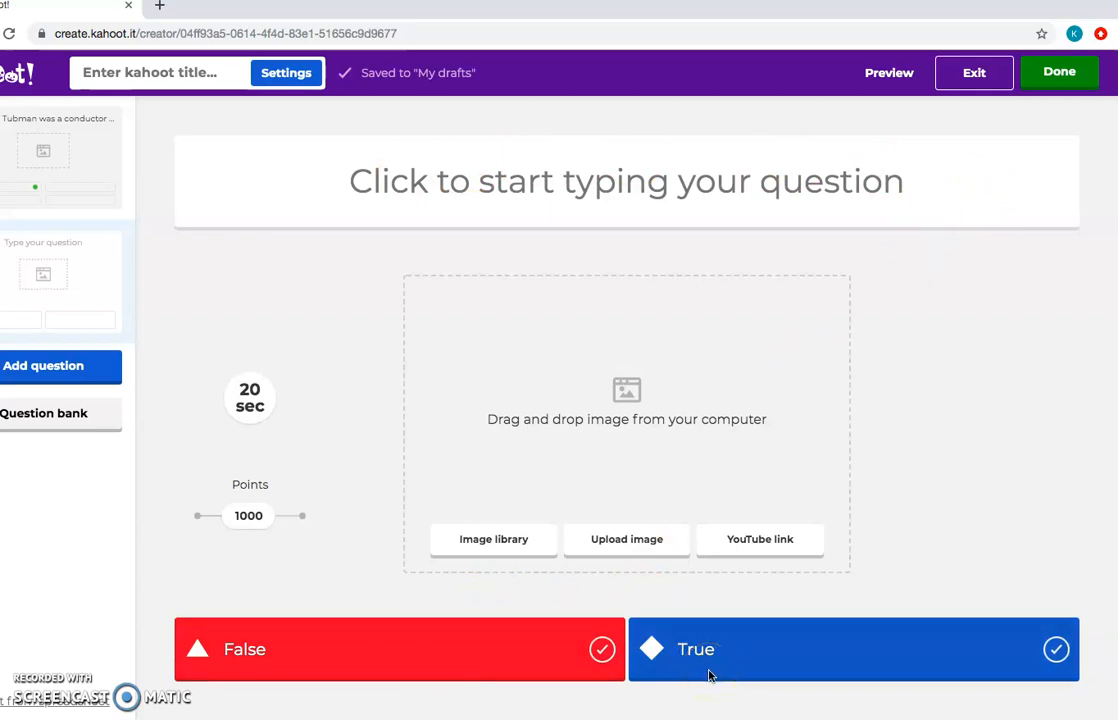
Step: Enter the statement "Harriet Tubman helped slaves escape slavery by helping them get to the north." and mark True as the correct answer
{"action": "left_click", "coordinate": [592, 162]}
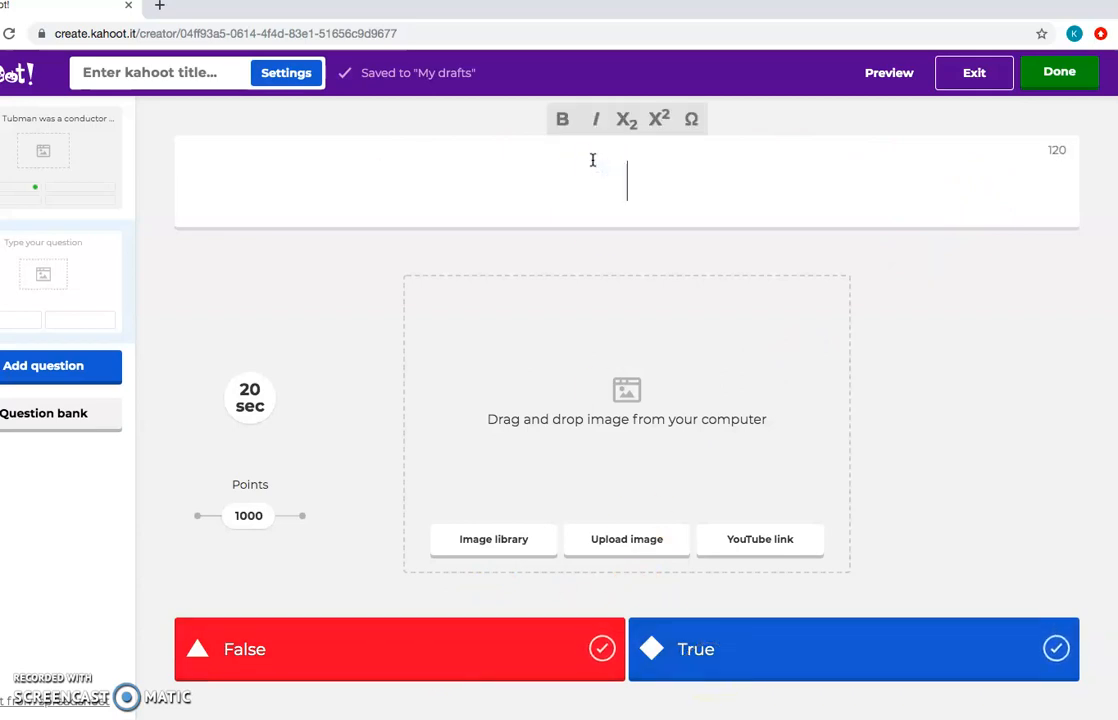
{"action": "type", "text": "Harrie"}
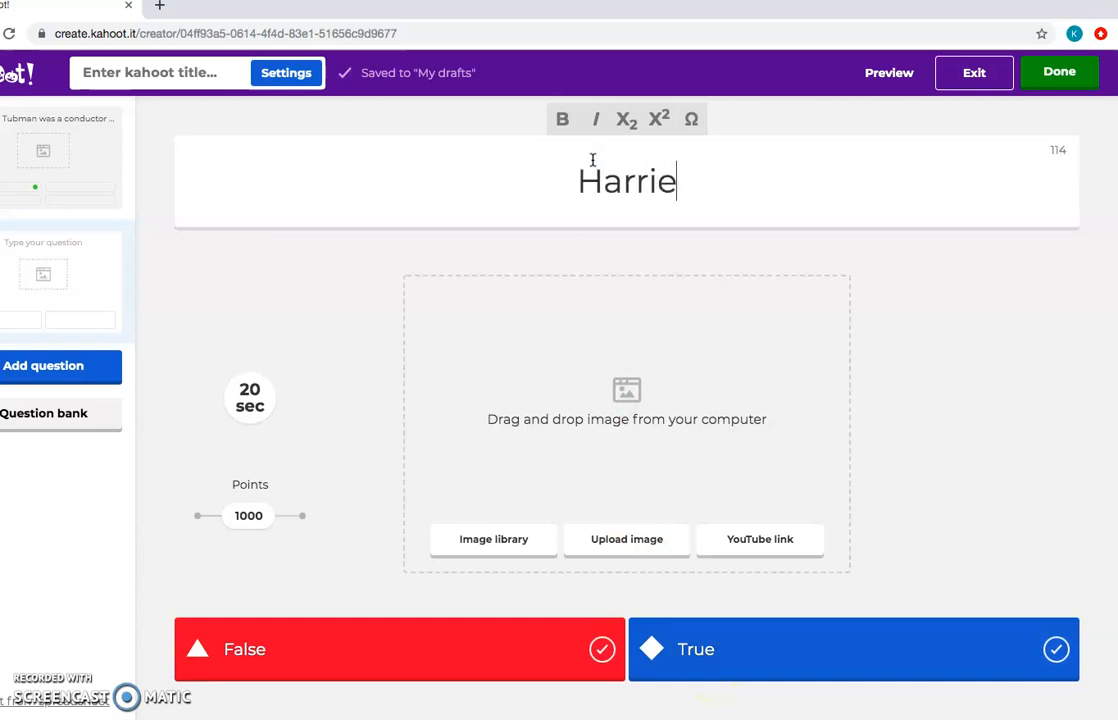
{"action": "type", "text": "t Tubman "}
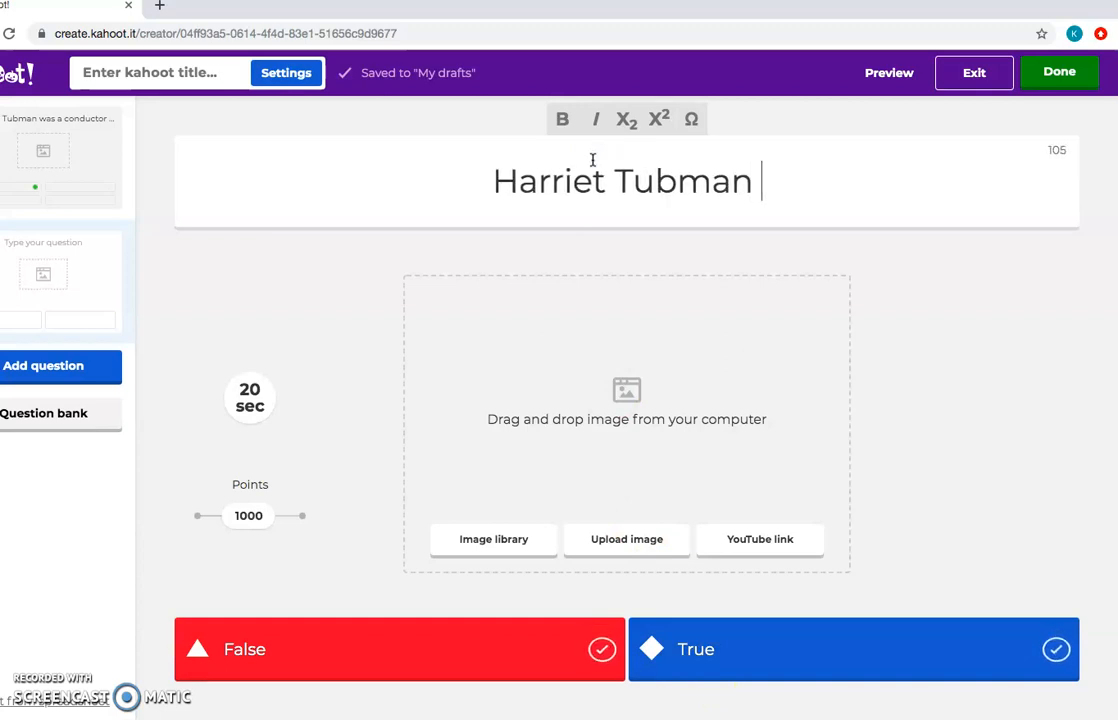
{"action": "type", "text": "helped sla"}
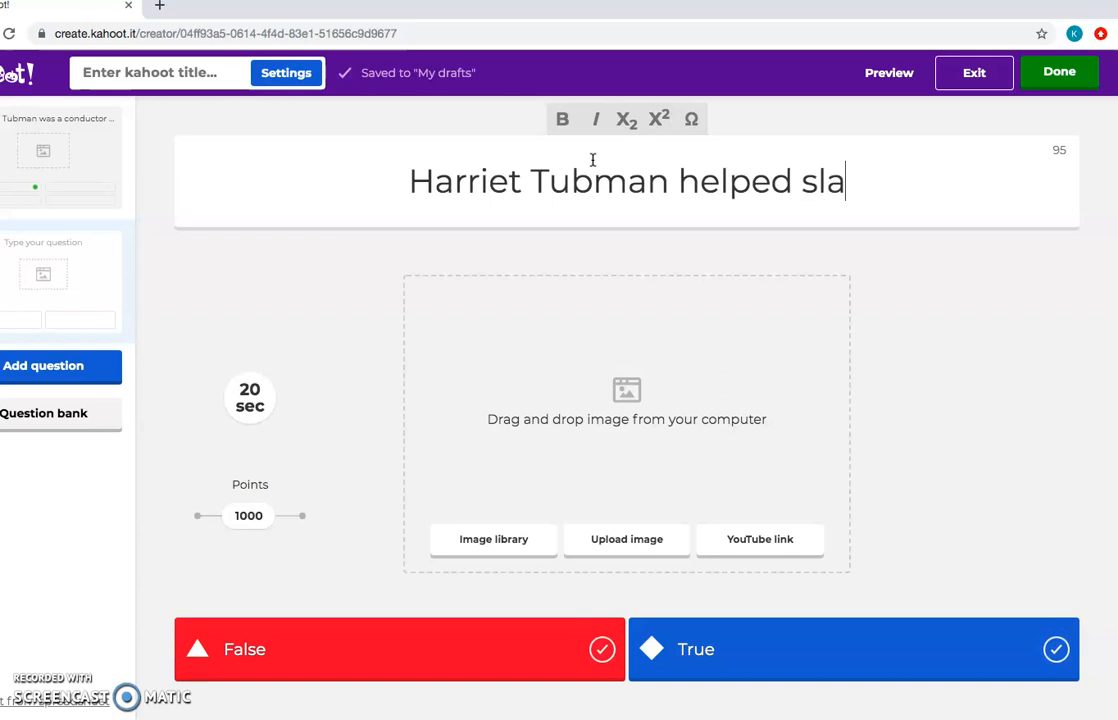
{"action": "type", "text": "ves es"}
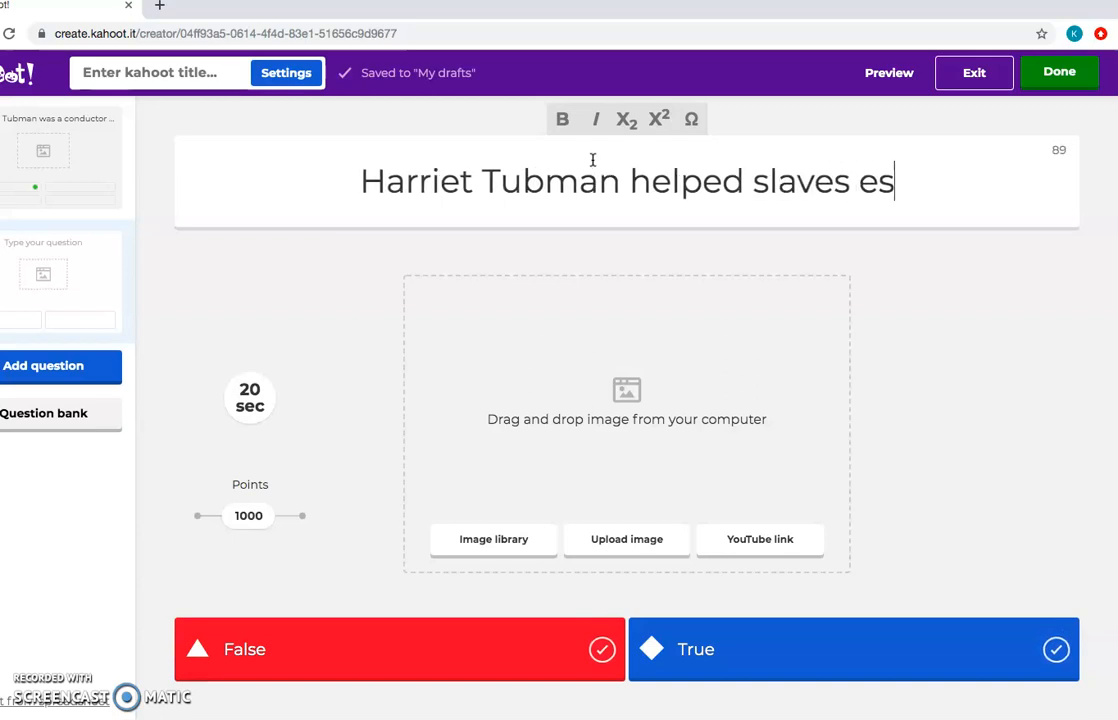
{"action": "type", "text": "cape slaver"}
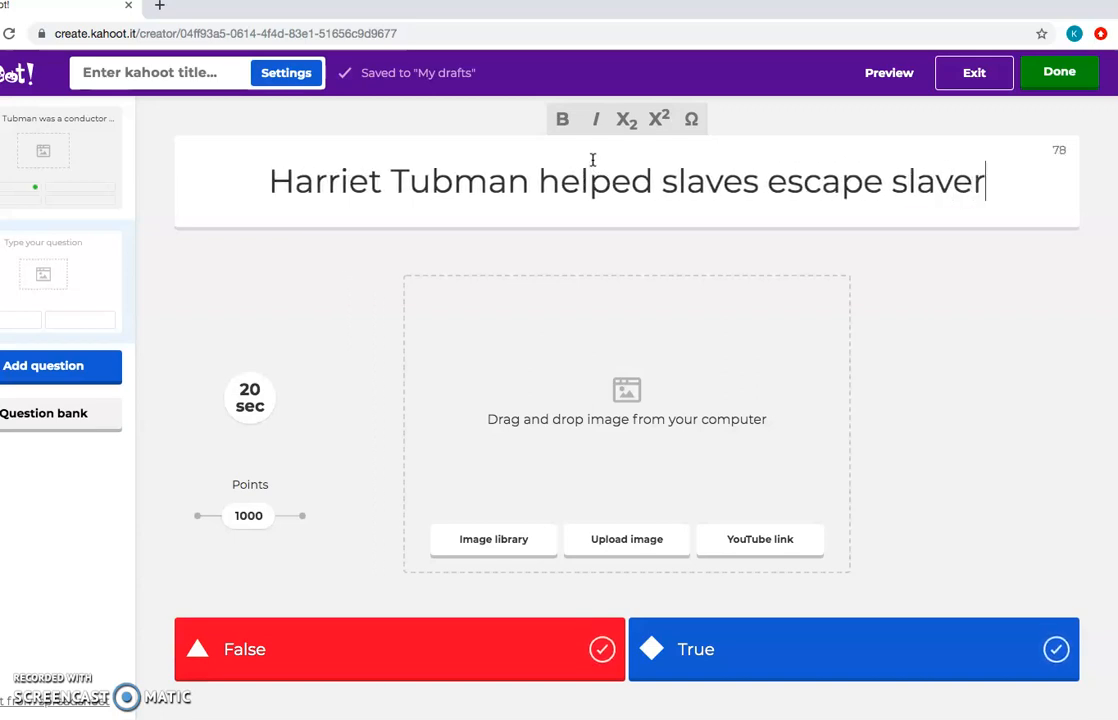
{"action": "type", "text": "y by helpin"}
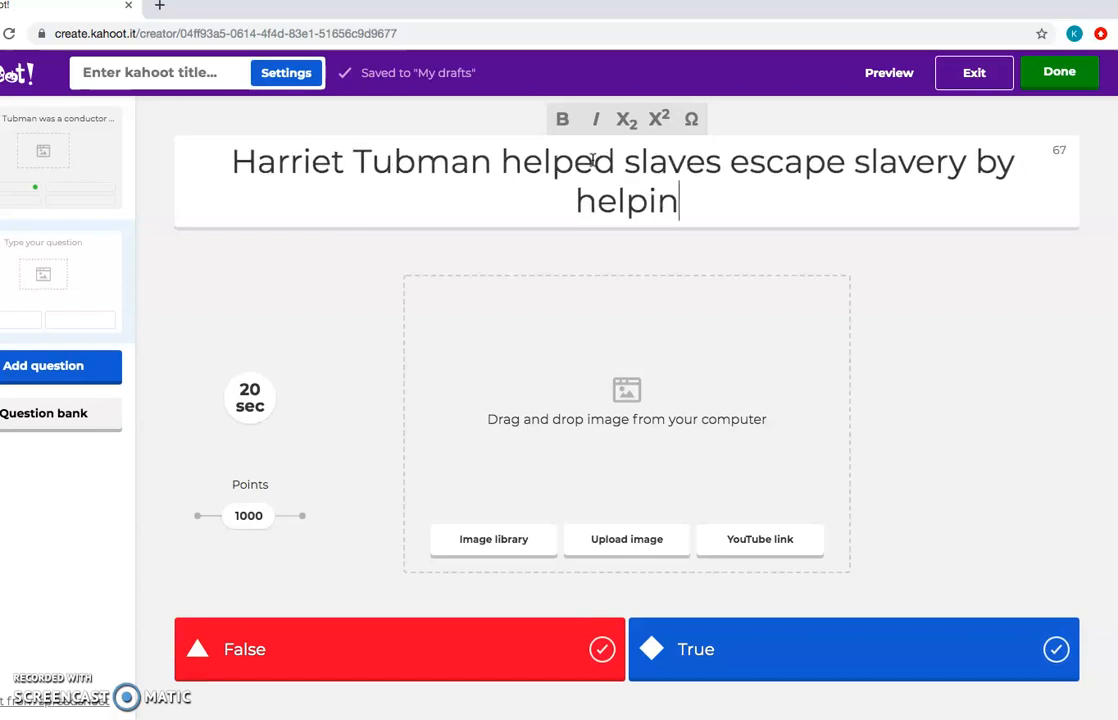
{"action": "type", "text": "g them gwt"}
{"action": "key", "text": "BackSpace"}
{"action": "key", "text": "BackSpace"}
{"action": "type", "text": "et to the north"}
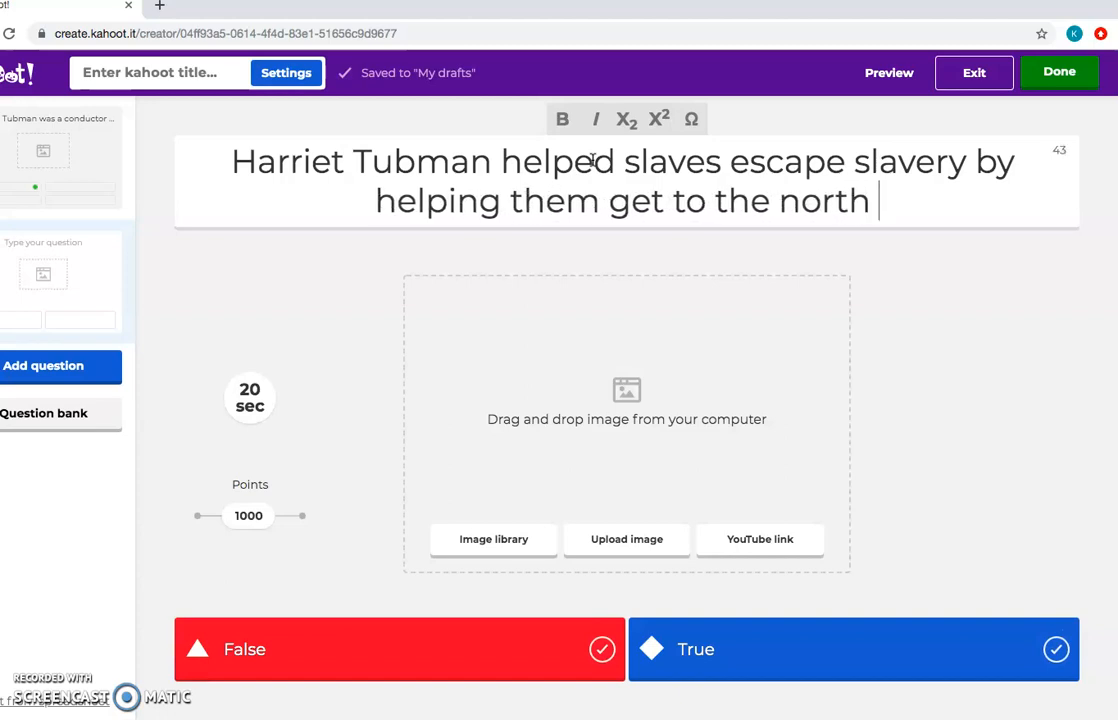
{"action": "key", "text": "BackSpace"}
{"action": "type", "text": "."}
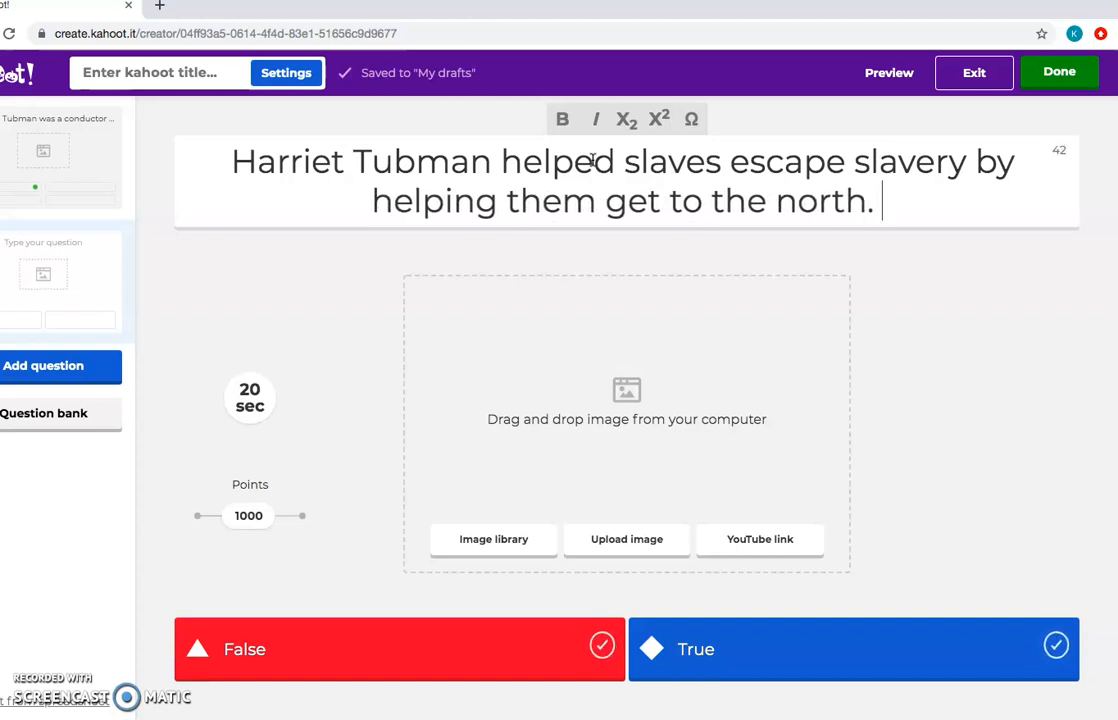
{"action": "left_click", "coordinate": [563, 177]}
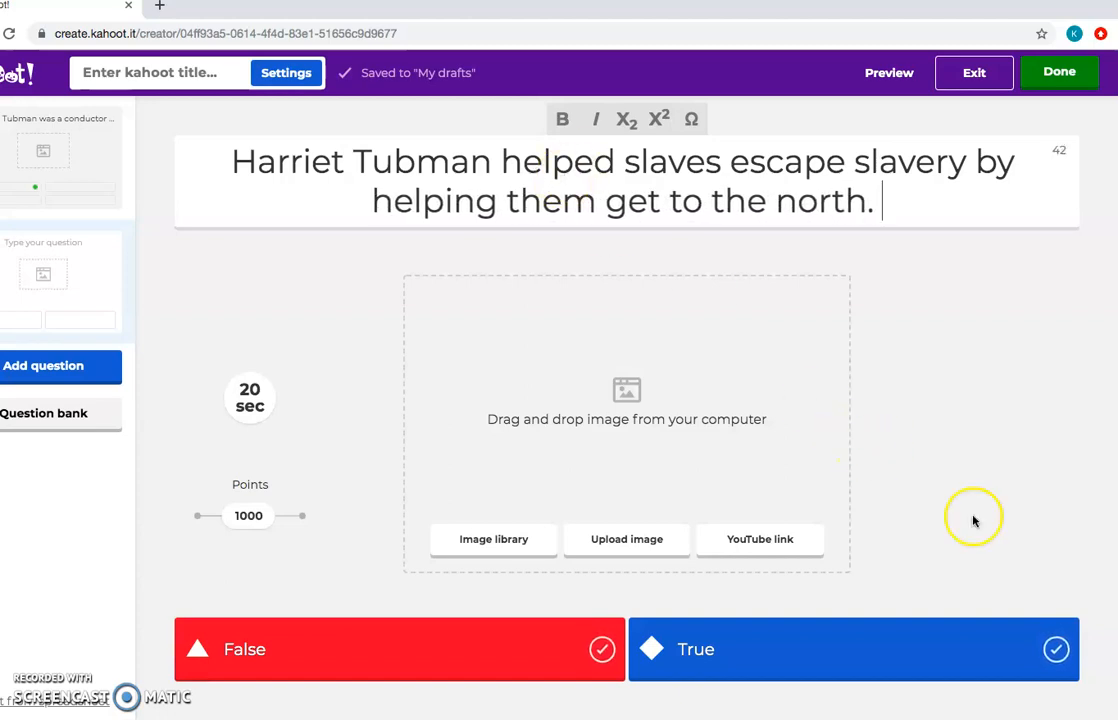
{"action": "left_click", "coordinate": [1057, 651]}
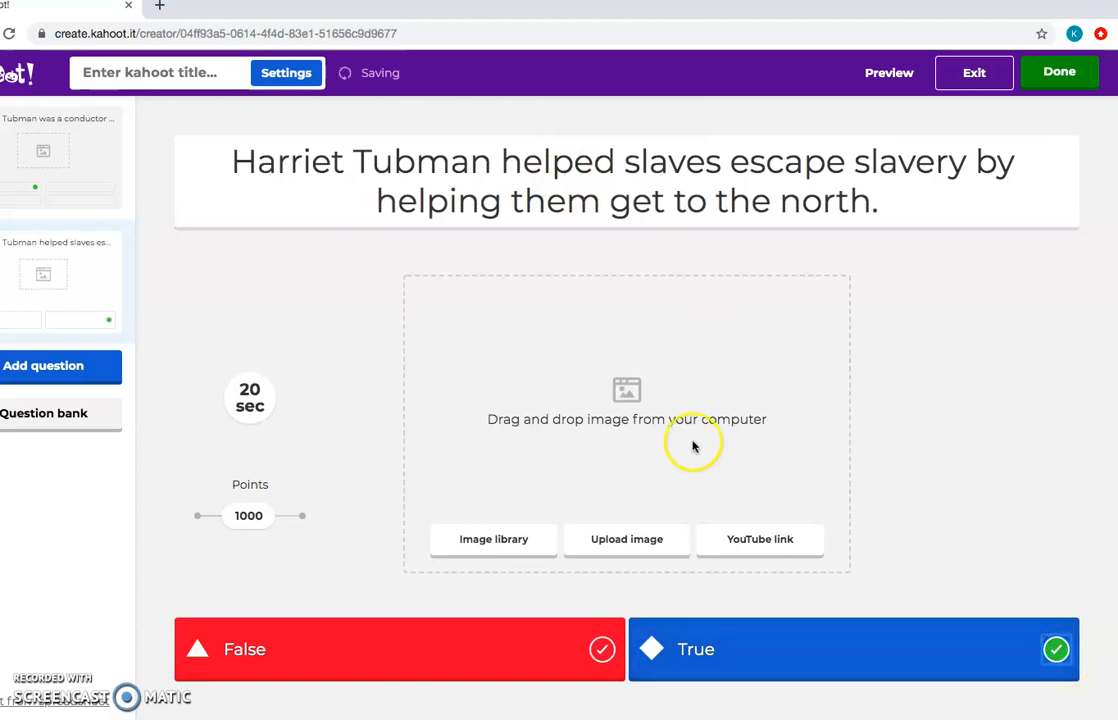
Step: Add a quiz question with the text "Harriet Tubman served as what during the Civil War?"
{"action": "left_click", "coordinate": [116, 364]}
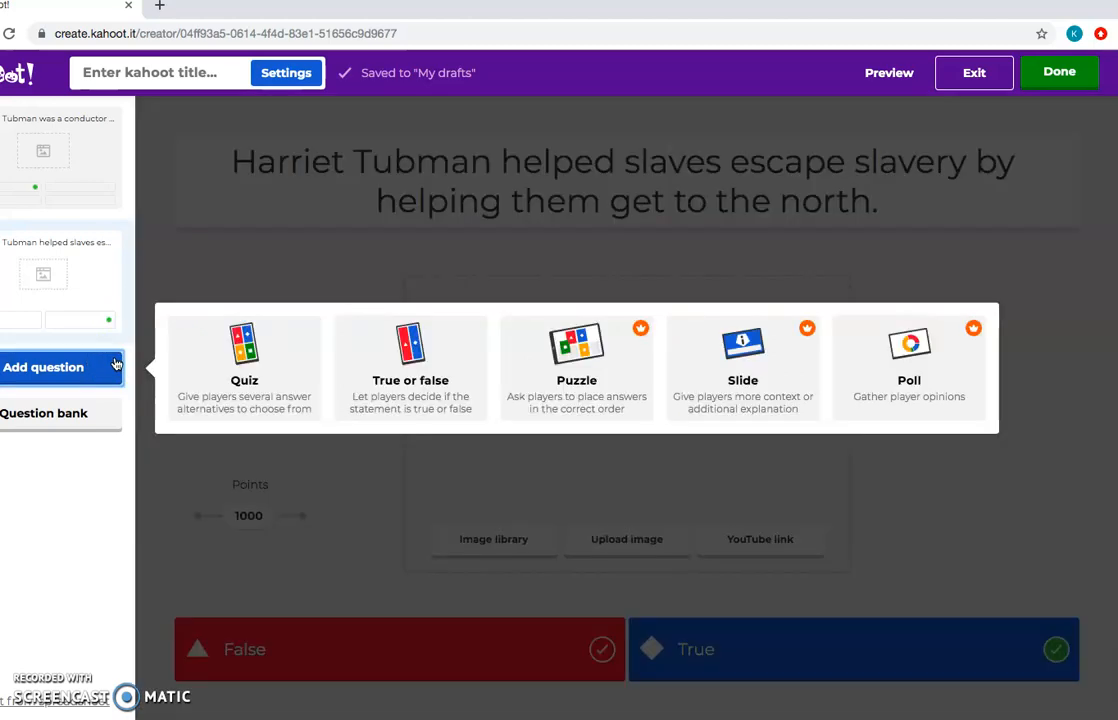
{"action": "left_click", "coordinate": [205, 346]}
{"action": "left_click", "coordinate": [376, 200]}
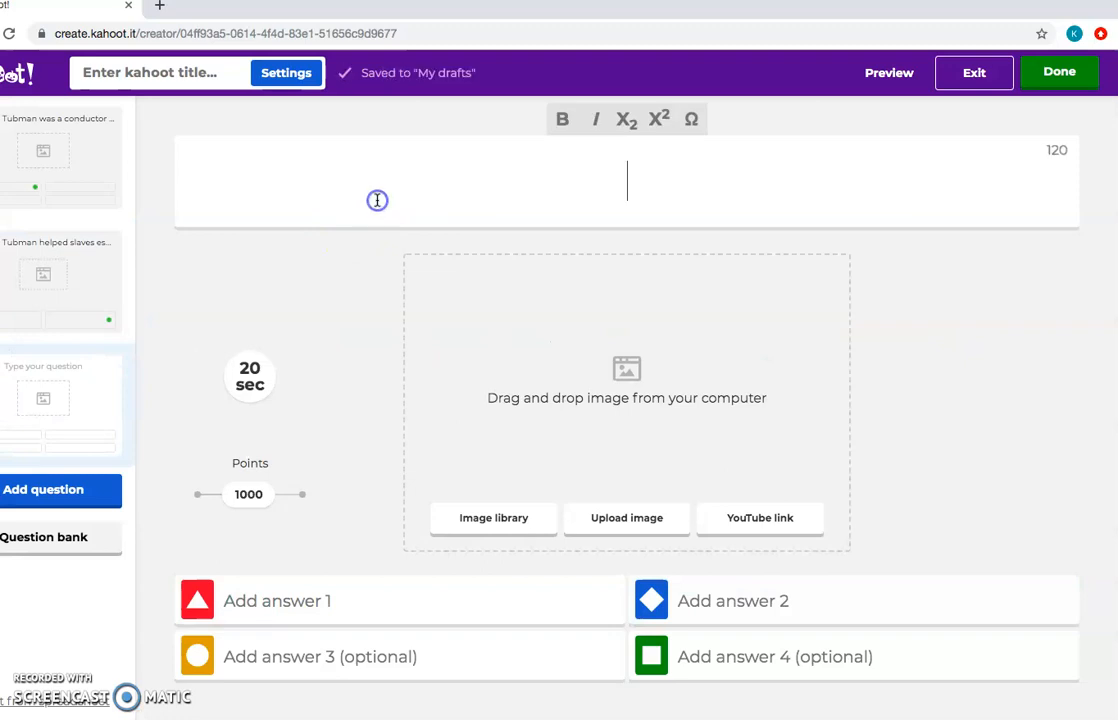
{"action": "type", "text": "Harriet "}
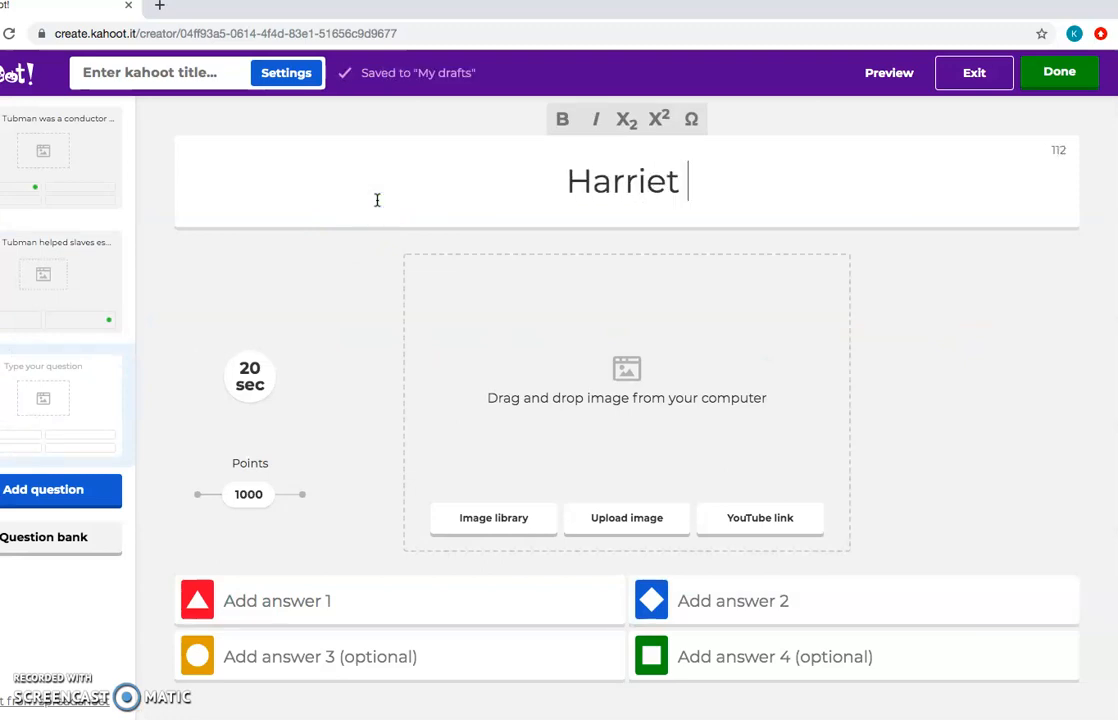
{"action": "type", "text": "Tubman served as "}
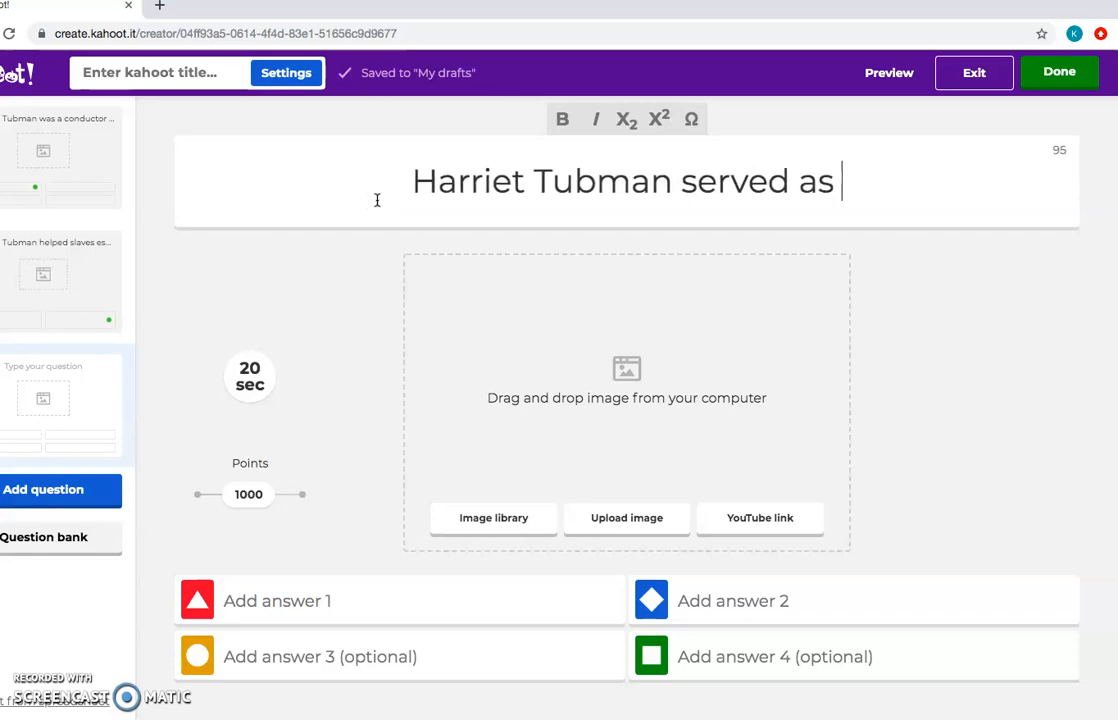
{"action": "type", "text": "what during the Vivil"}
{"action": "key", "text": "BackSpace"}
{"action": "key", "text": "BackSpace"}
{"action": "key", "text": "BackSpace"}
{"action": "key", "text": "BackSpace"}
{"action": "key", "text": "BackSpace"}
{"action": "type", "text": "V"}
{"action": "key", "text": "BackSpace"}
{"action": "type", "text": "Civil"}
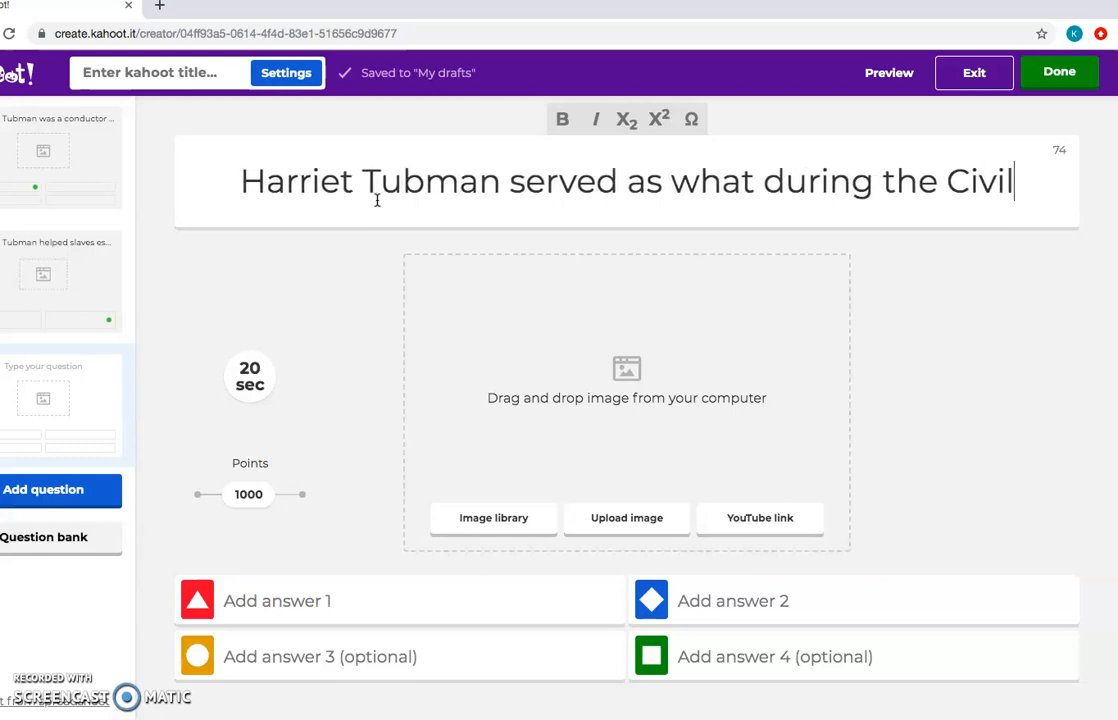
{"action": "type", "text": " War?"}
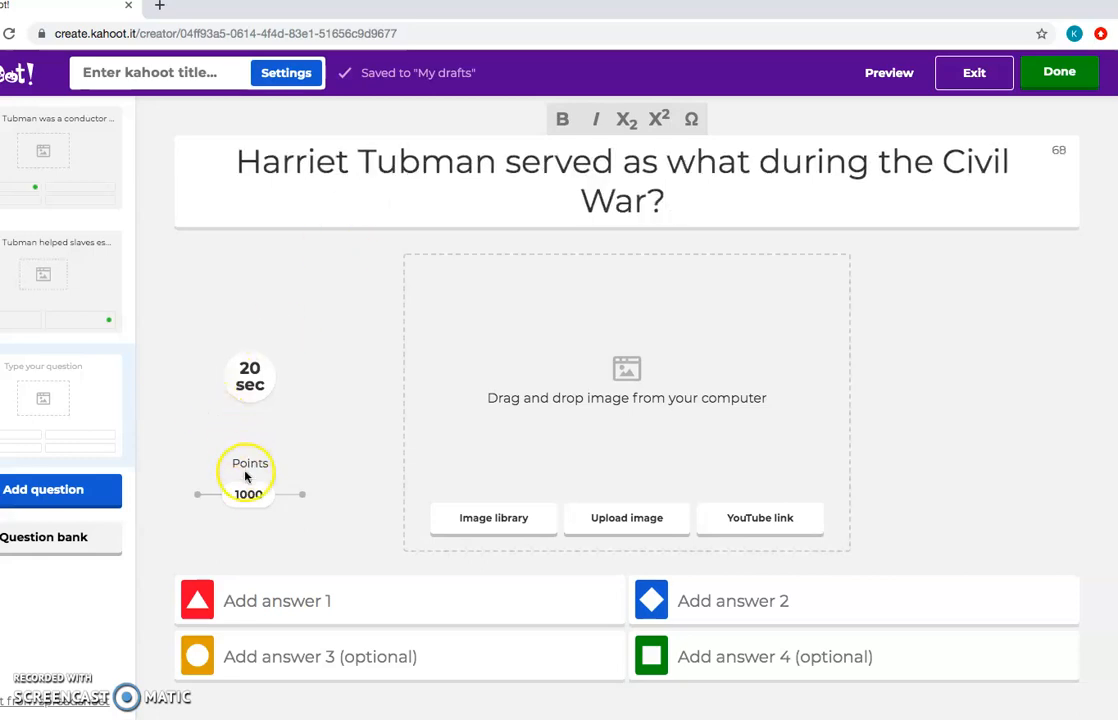
Step: Enter the answers "A Soldier", "A Cook", "A Nurse" and "A Slave" in order and mark "A Nurse" as correct
{"action": "left_click", "coordinate": [272, 591]}
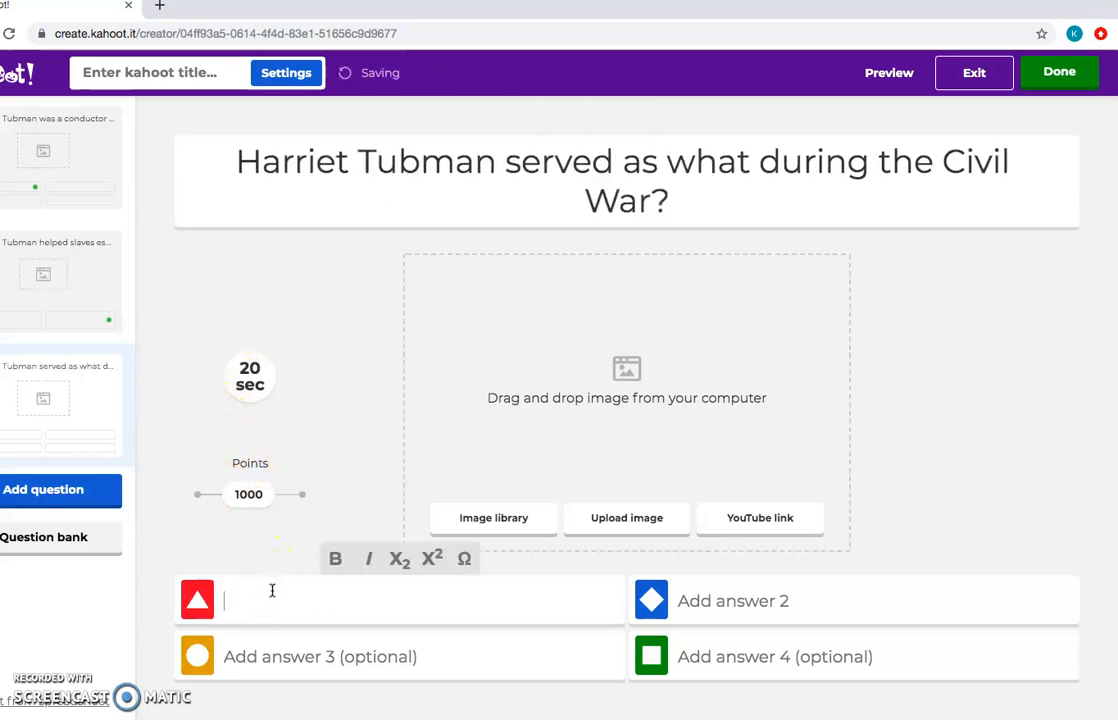
{"action": "type", "text": "A Soldier"}
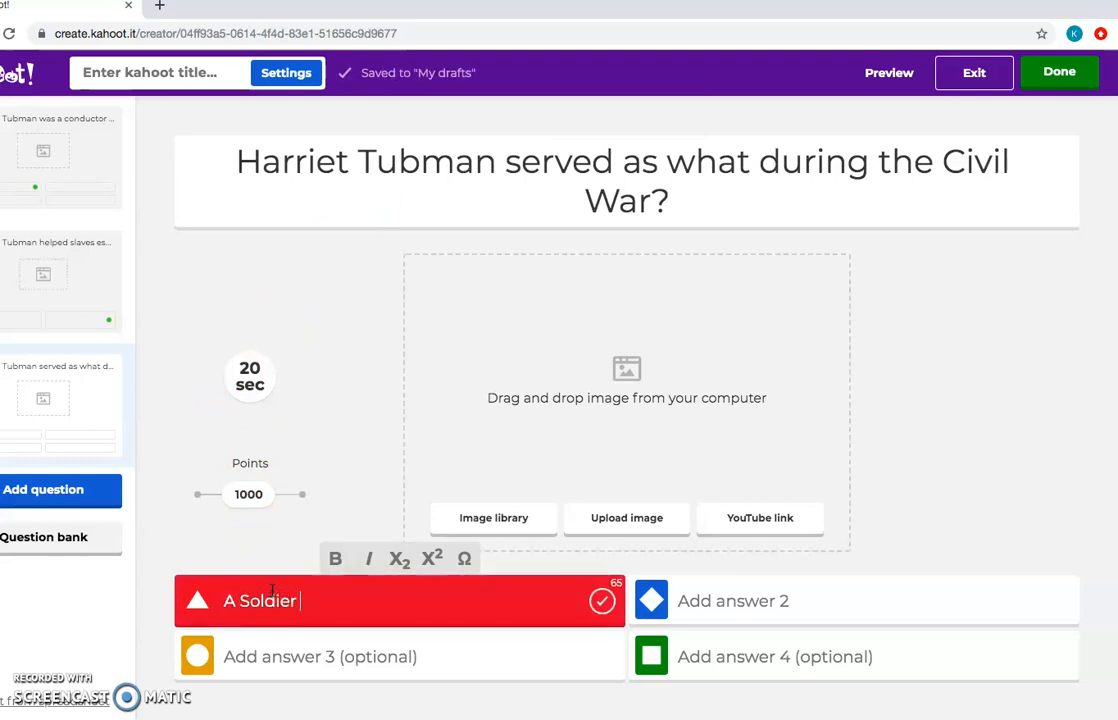
{"action": "left_click", "coordinate": [674, 598]}
{"action": "type", "text": "A Cook"}
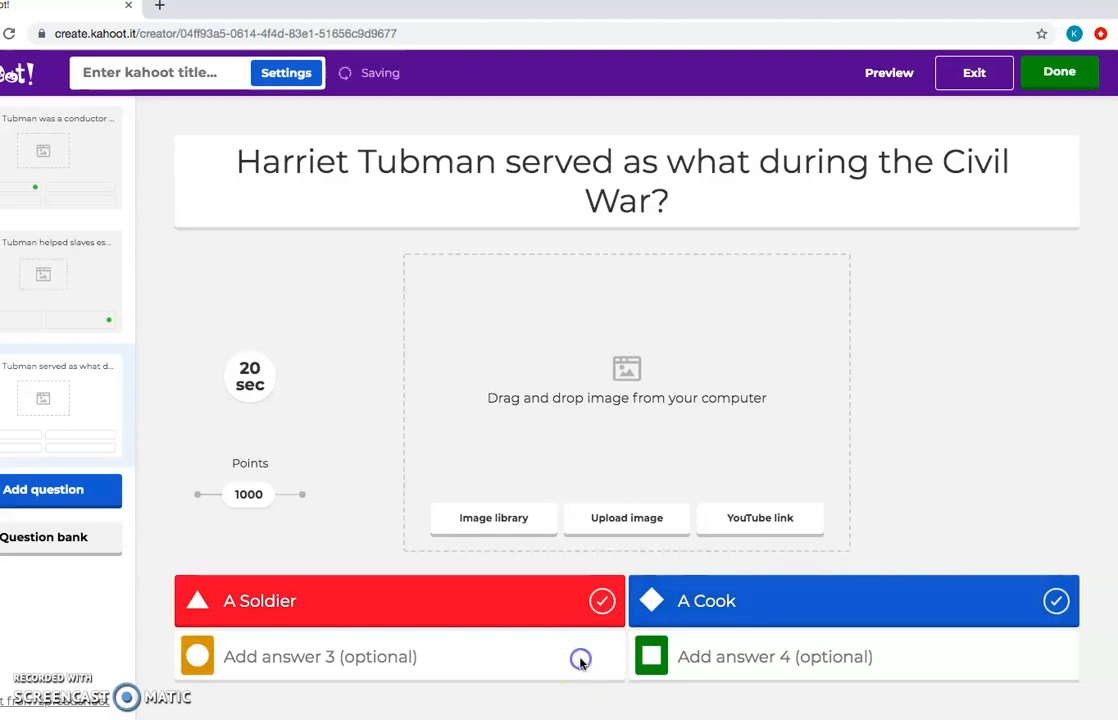
{"action": "left_click", "coordinate": [418, 657]}
{"action": "type", "text": "A Nurs"}
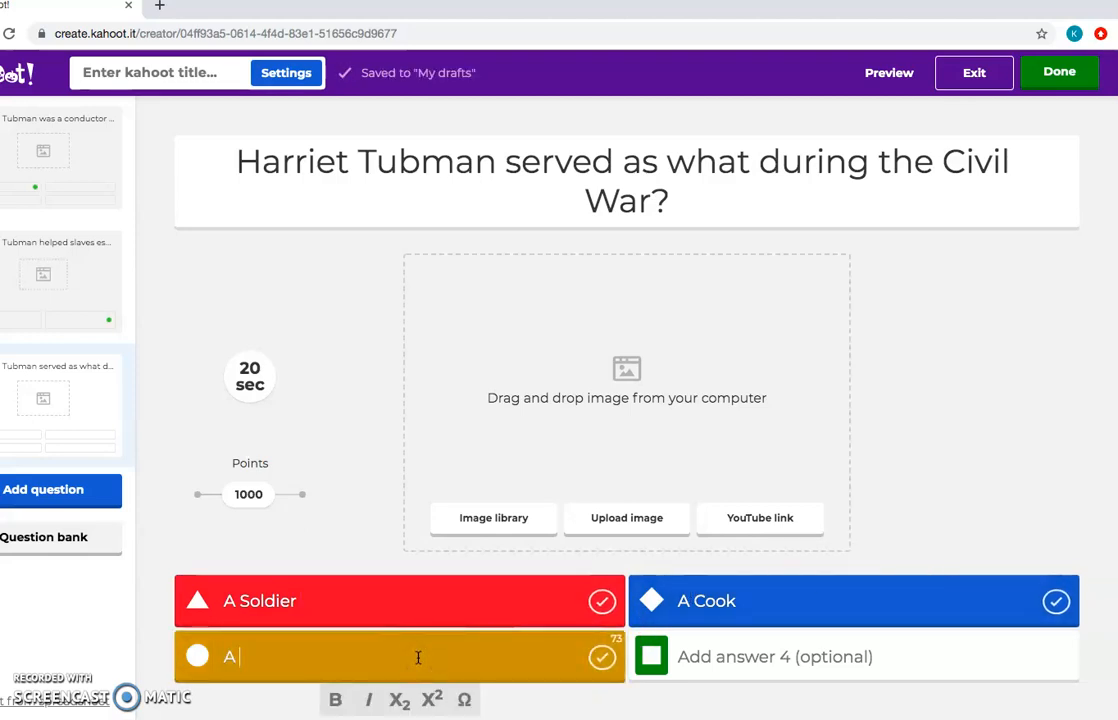
{"action": "type", "text": "e"}
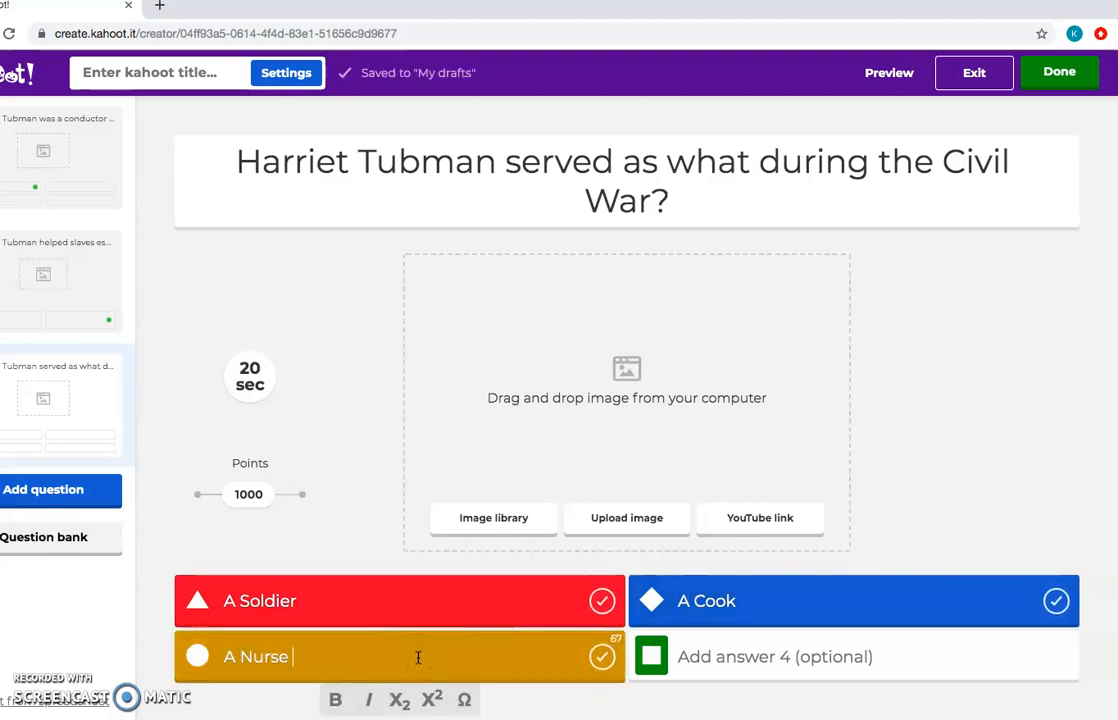
{"action": "left_click", "coordinate": [784, 656]}
{"action": "type", "text": "A Slave"}
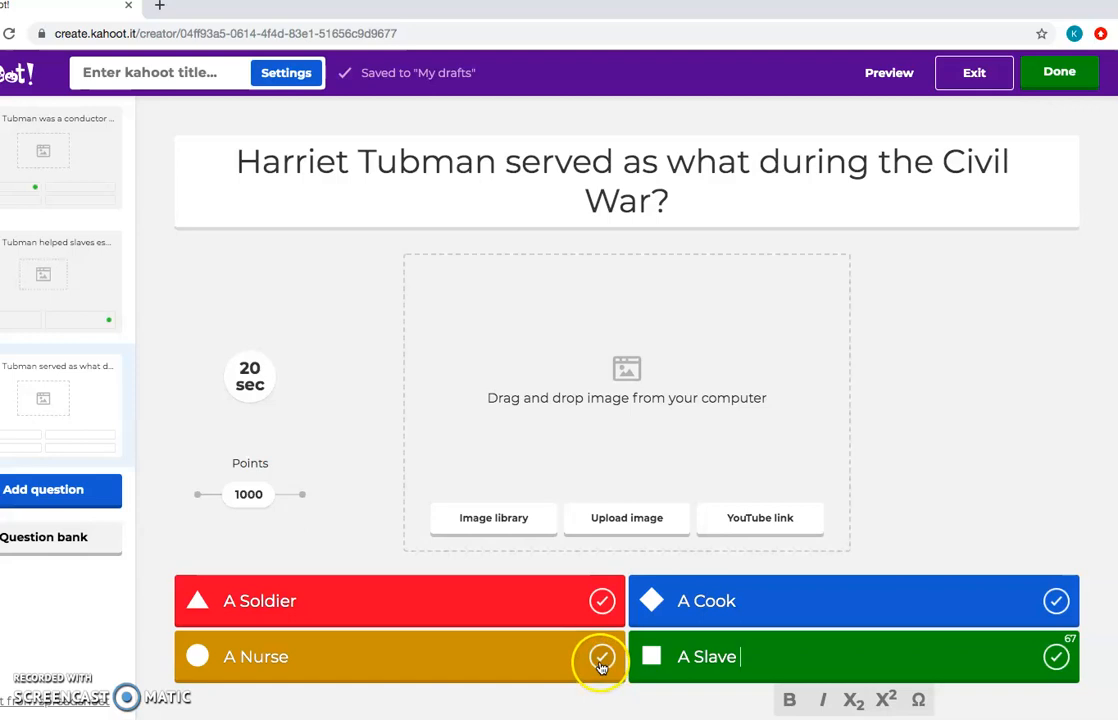
{"action": "left_click", "coordinate": [601, 657]}
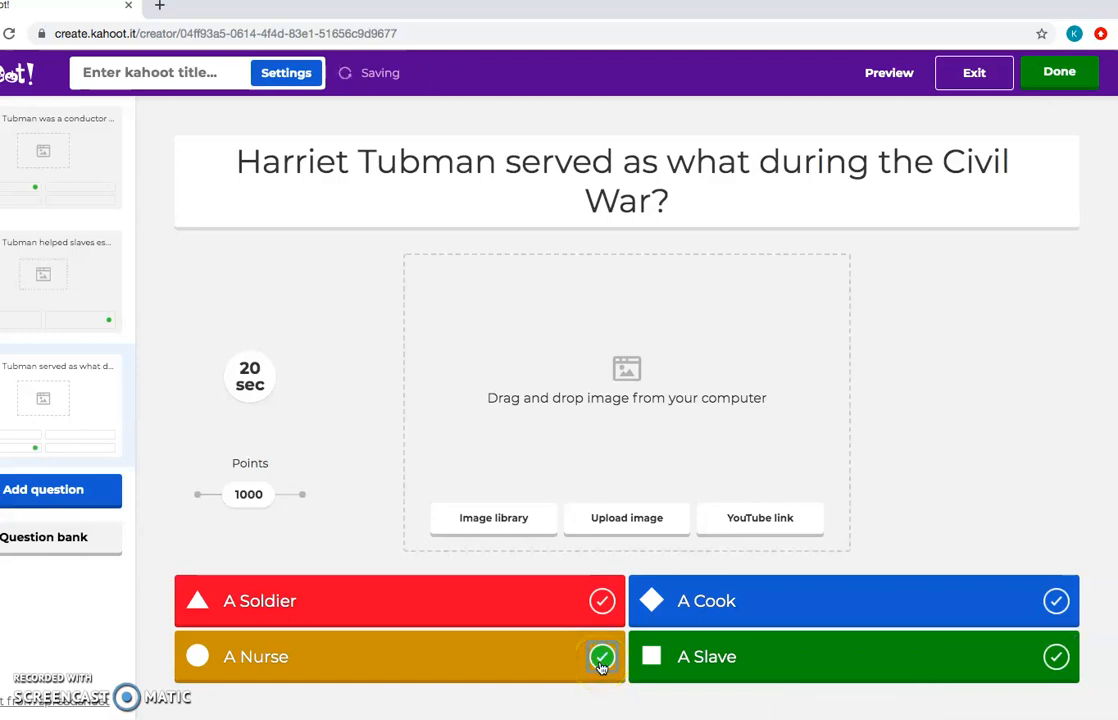
Step: Preview the kahoot from the first question through to the last one, and exit the preview
{"action": "left_click", "coordinate": [71, 305]}
{"action": "left_click", "coordinate": [55, 172]}
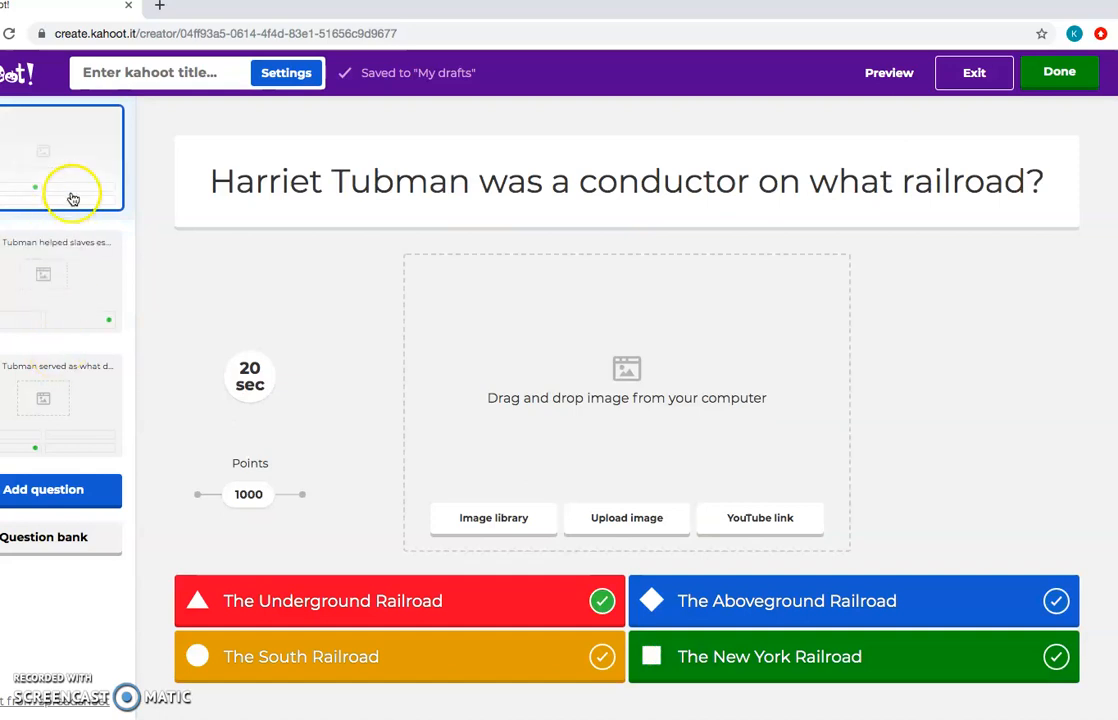
{"action": "left_click", "coordinate": [888, 72]}
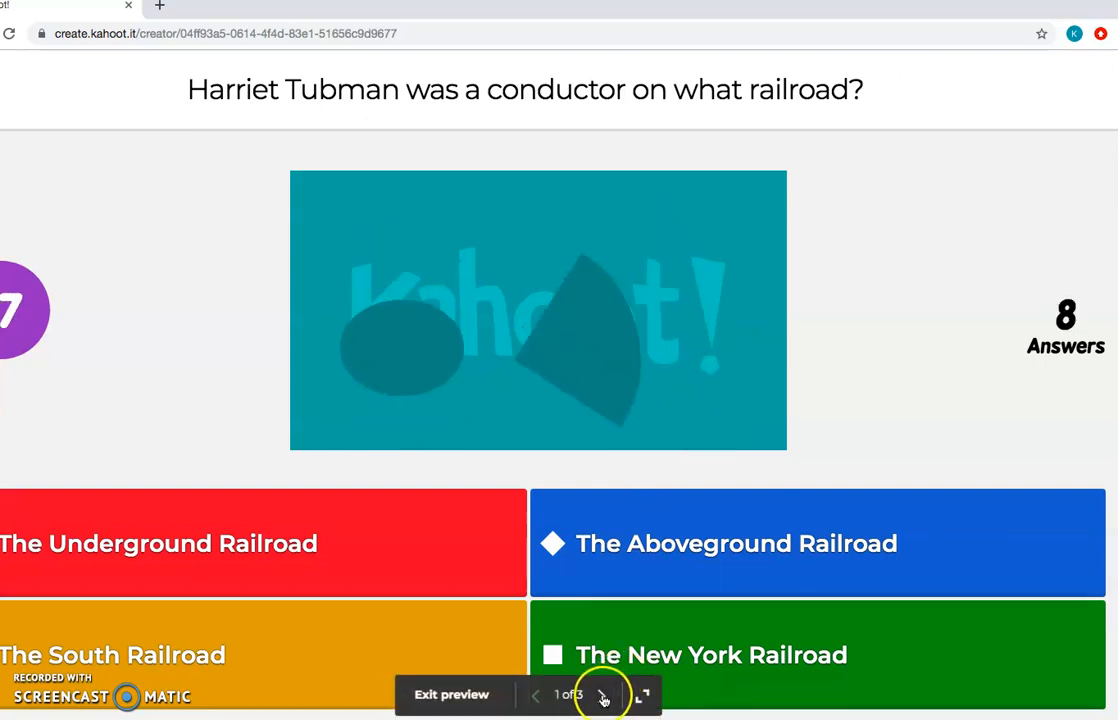
{"action": "left_click", "coordinate": [603, 697]}
{"action": "left_click", "coordinate": [603, 697]}
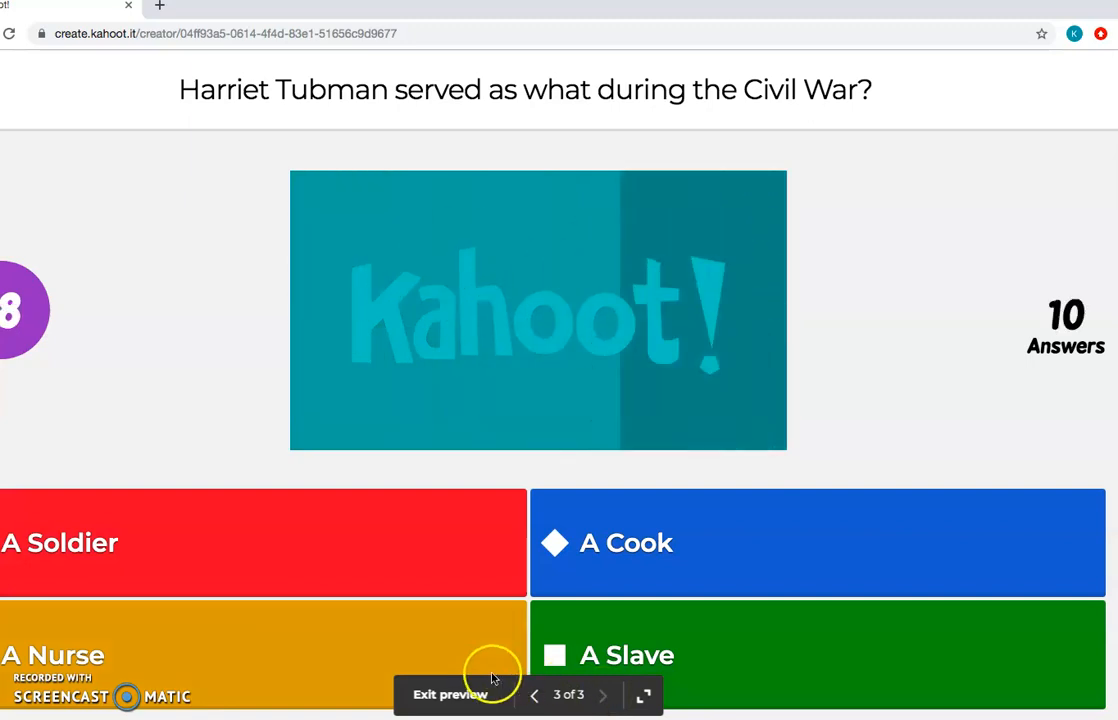
{"action": "left_click", "coordinate": [462, 702]}
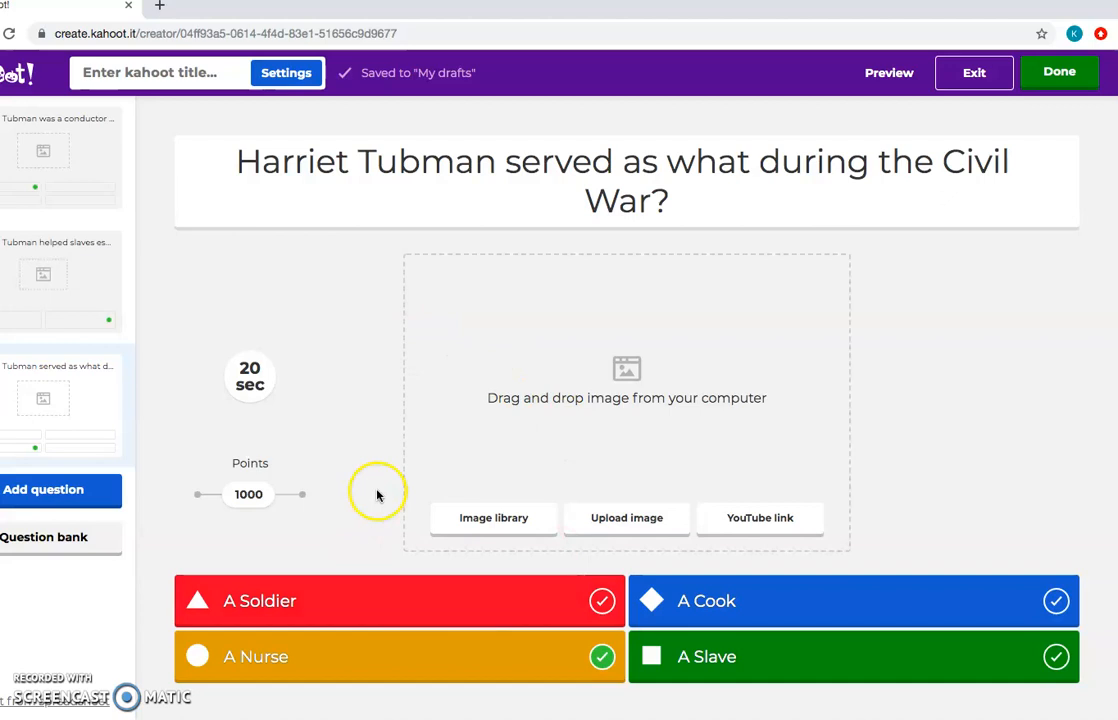
Step: Finish the kahoot with the title "Harriet Tubman", leaving the description empty and skipping the suggested improvements
{"action": "left_click", "coordinate": [1087, 71]}
{"action": "type", "text": "Harriet Tubman"}
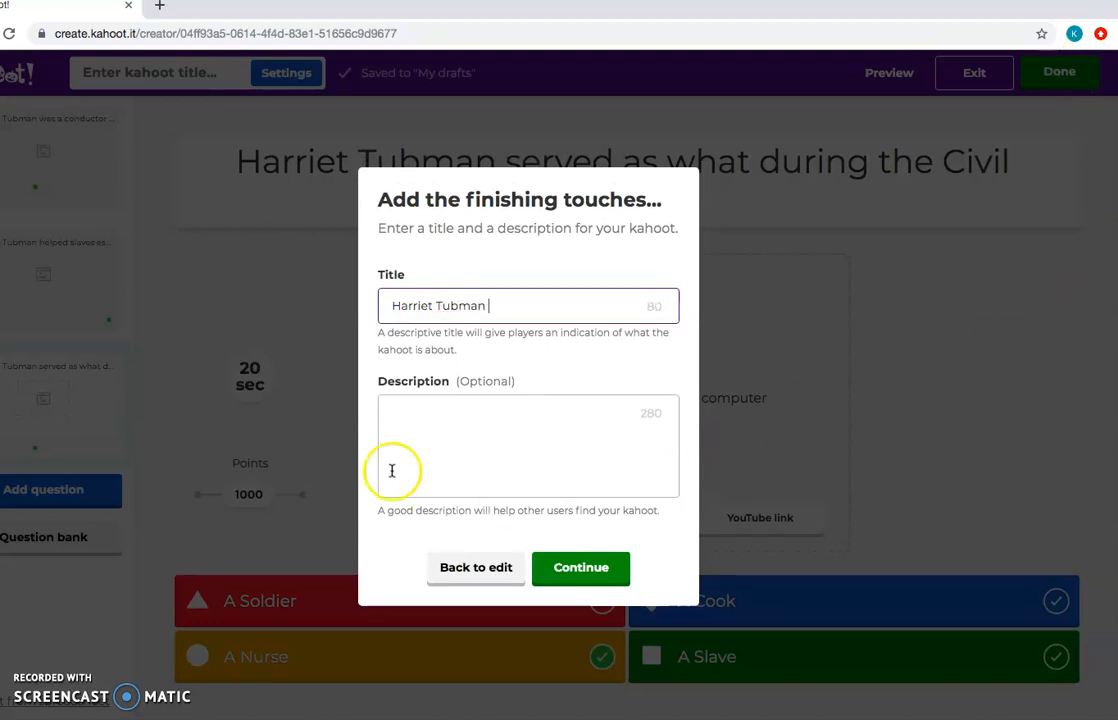
{"action": "left_click", "coordinate": [561, 566]}
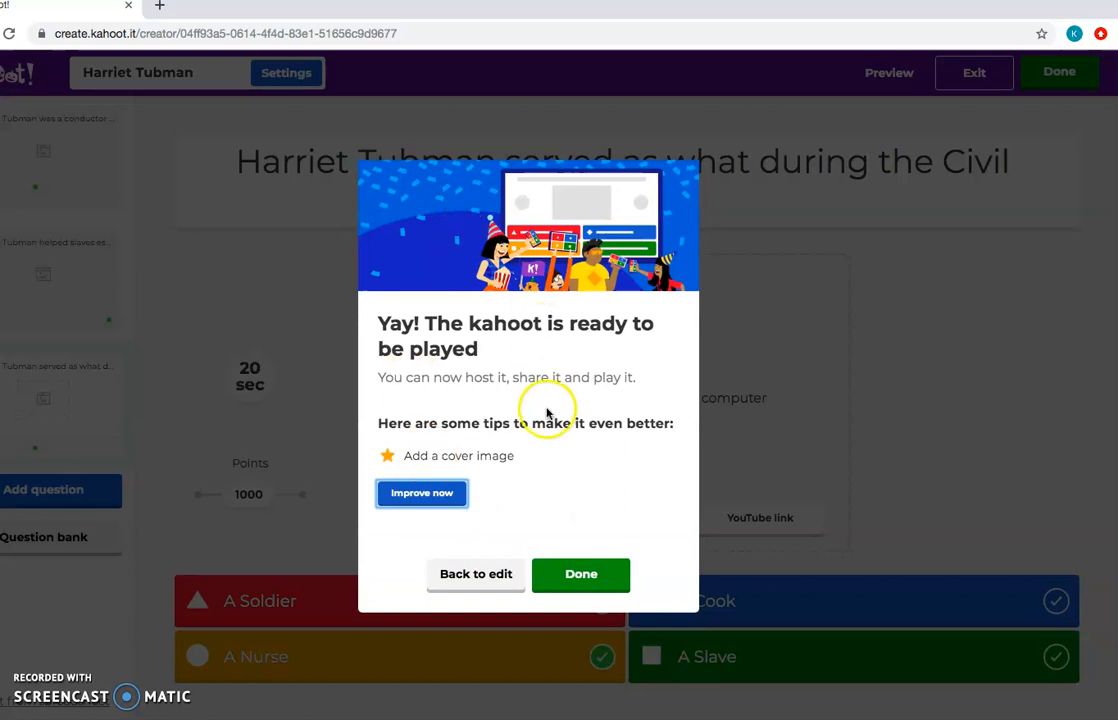
{"action": "left_click", "coordinate": [581, 576]}
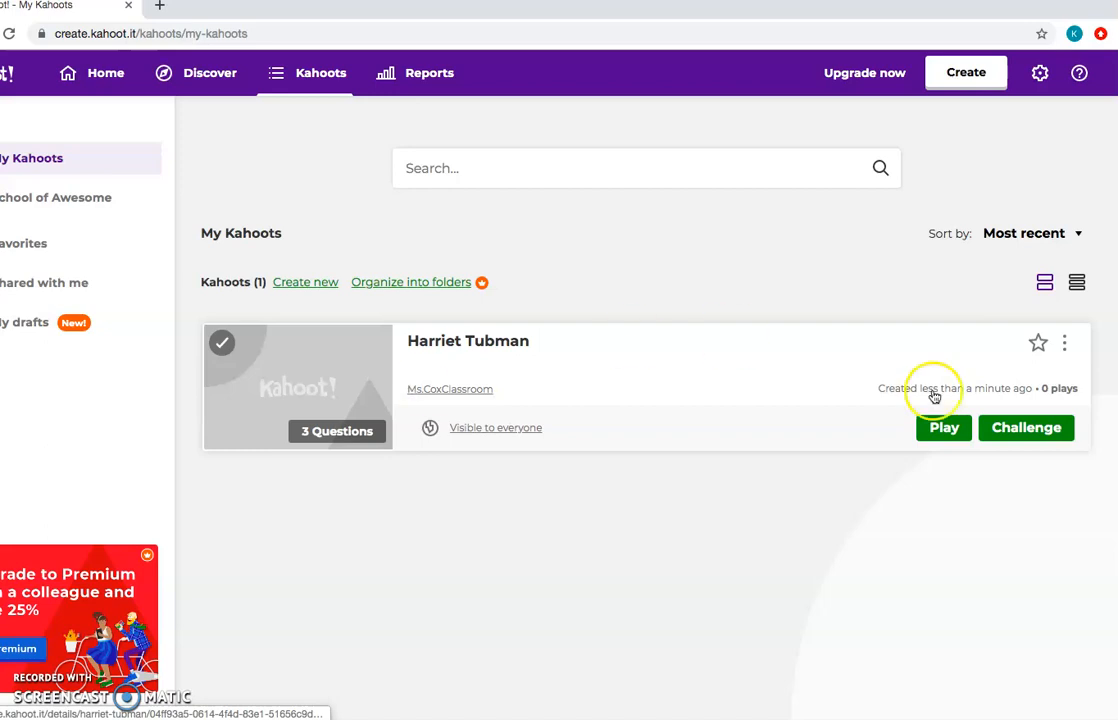
Step: Open the Harriet Tubman kahoot for playing, examine its game modes and options, and close the play page
{"action": "left_click", "coordinate": [941, 425]}
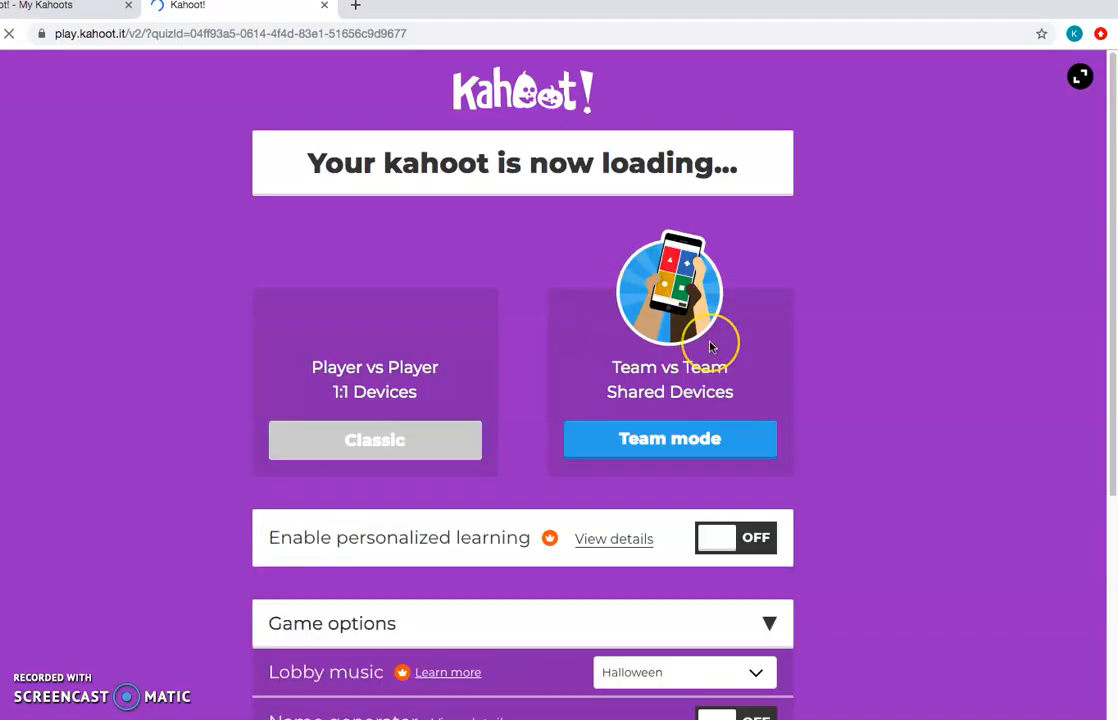
{"action": "left_click", "coordinate": [382, 365]}
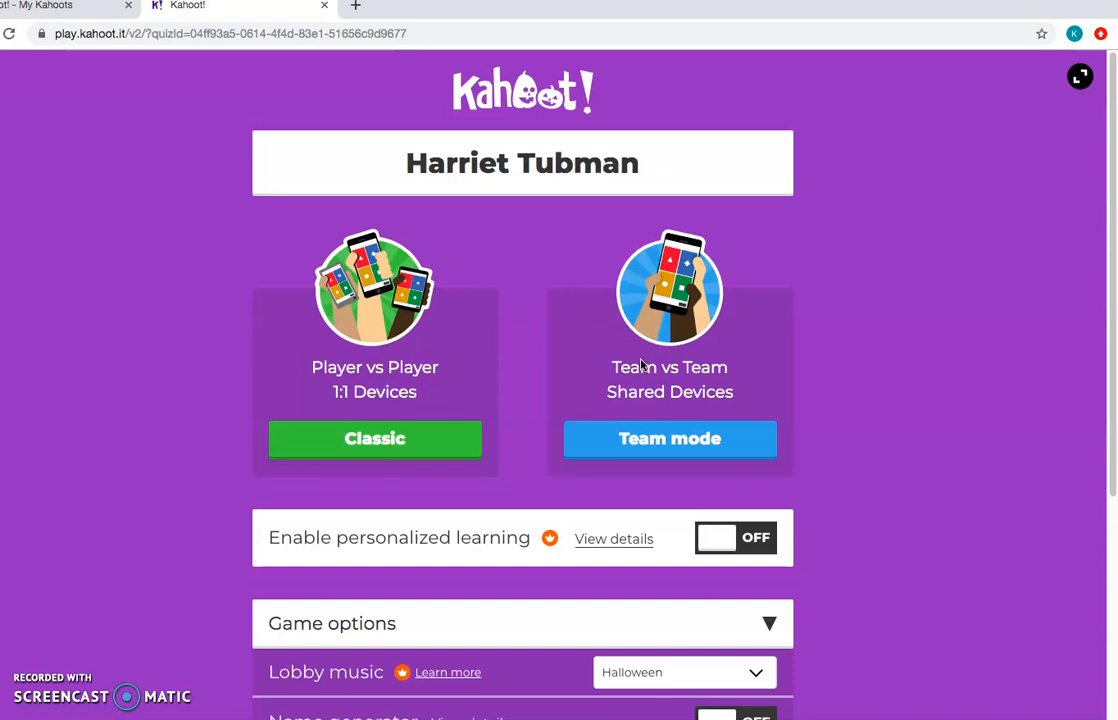
{"action": "scroll", "coordinate": [641, 366], "scroll_direction": "down", "scroll_amount": 2}
{"action": "scroll", "coordinate": [643, 368], "scroll_direction": "up", "scroll_amount": 2}
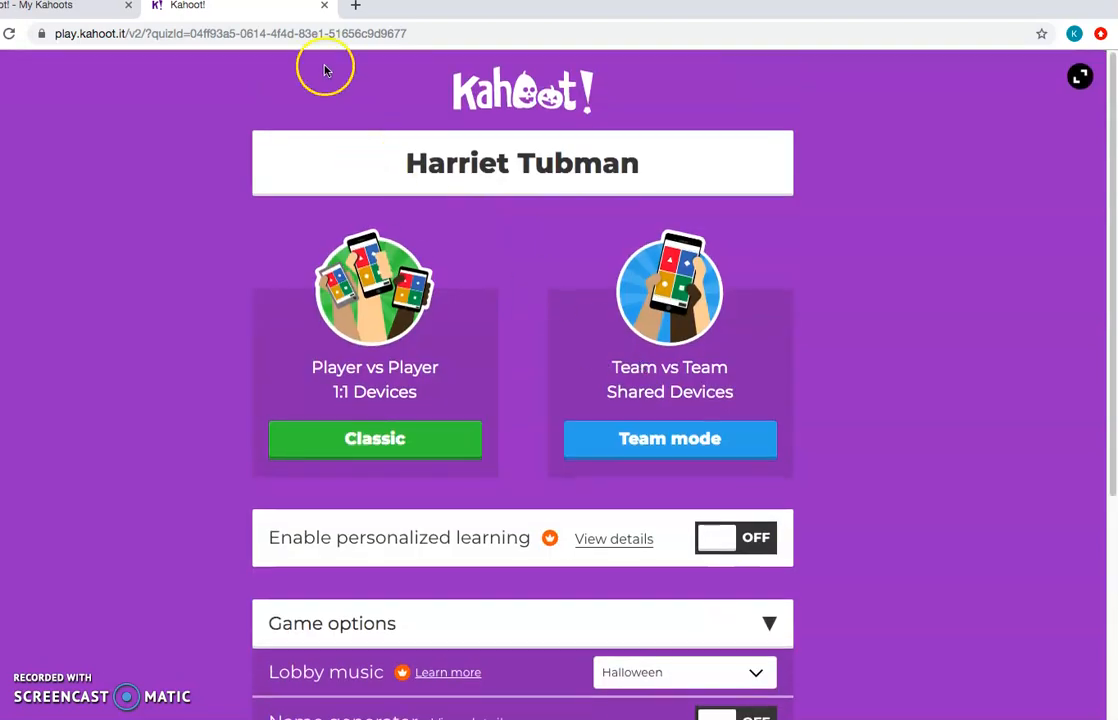
{"action": "left_click", "coordinate": [323, 6]}
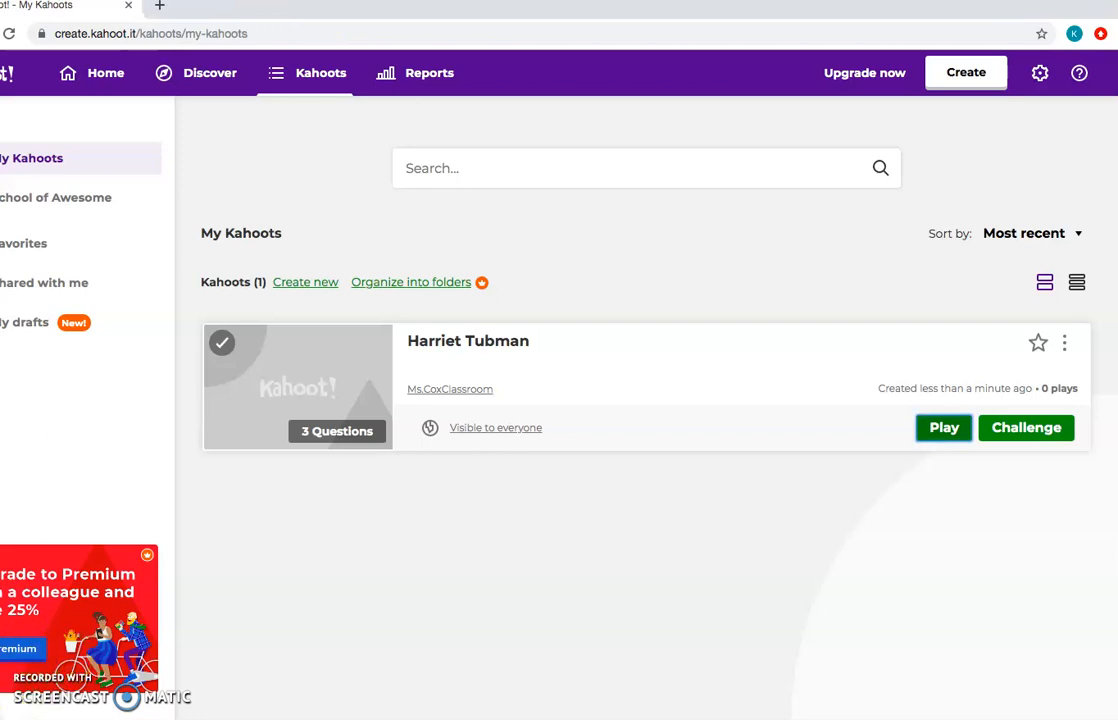
{"action": "key", "text": "ctrl+super+f"}
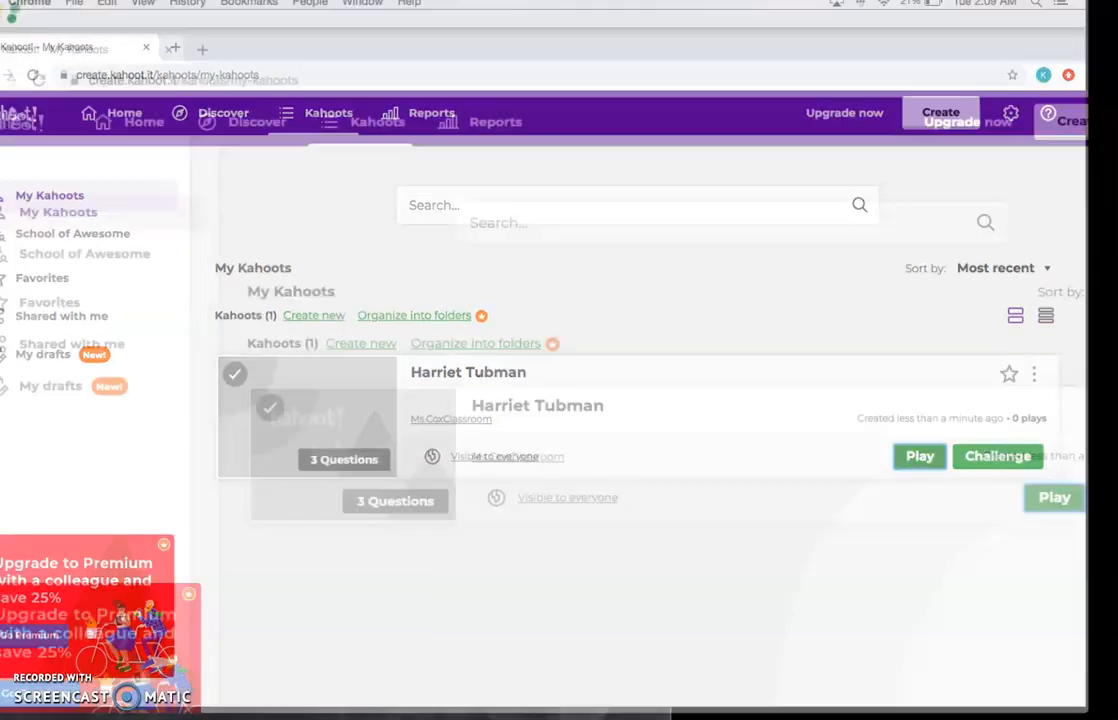